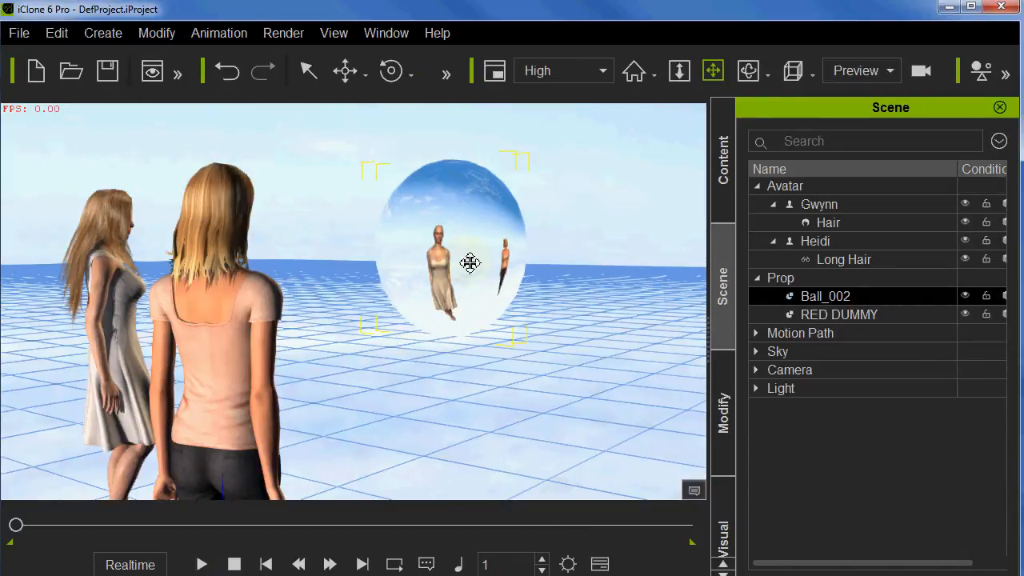
Delete the reflective ball prop and add a new Ball_002 half-ball from the 3D Blocks props to the scene.
{"action": "key", "text": "Delete"}
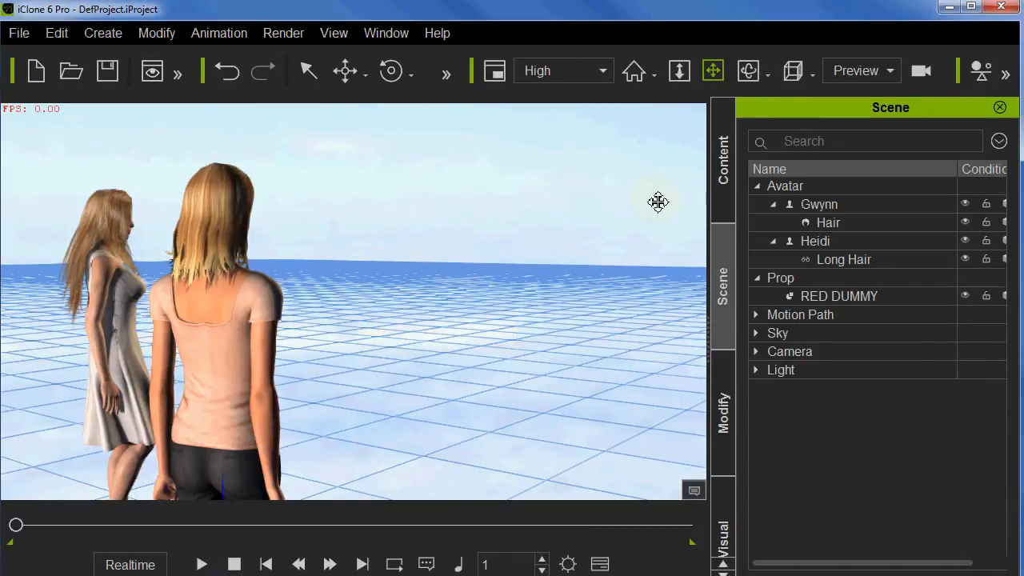
{"action": "left_click", "coordinate": [722, 160]}
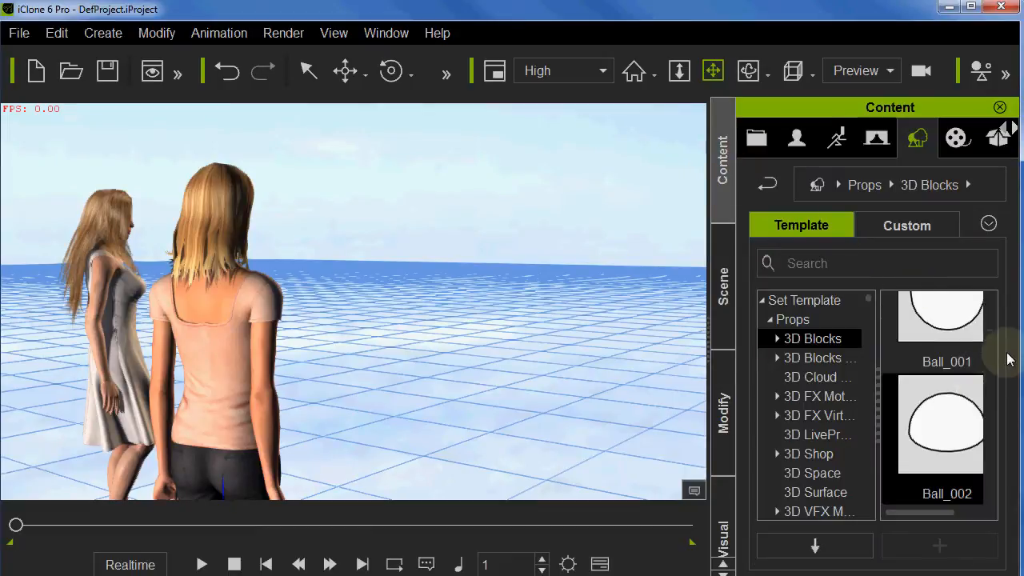
{"action": "double_click", "coordinate": [954, 433]}
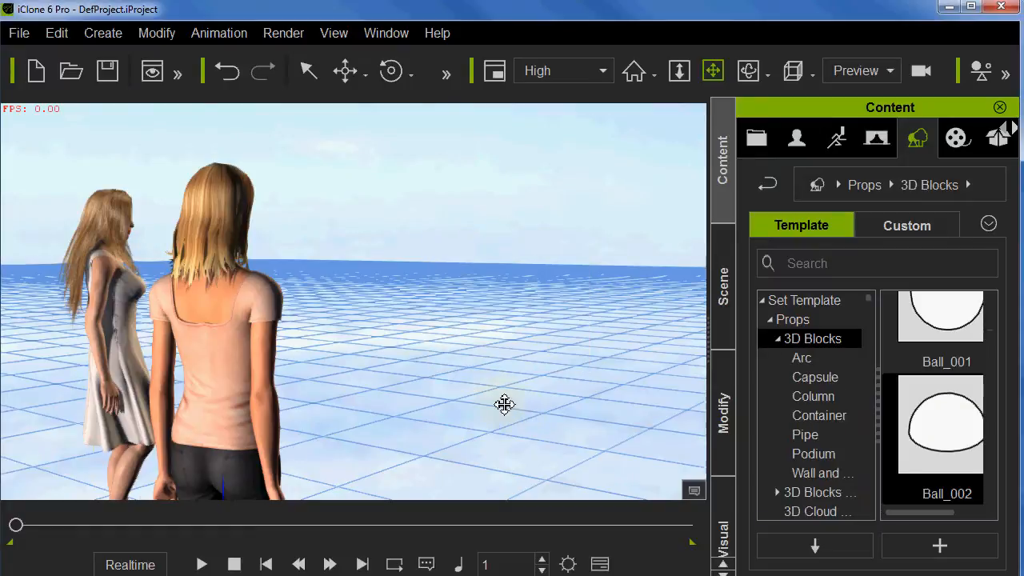
Move the half-ball across the floor away from the avatars, to about X 54, Y 113.
{"action": "key", "text": "w"}
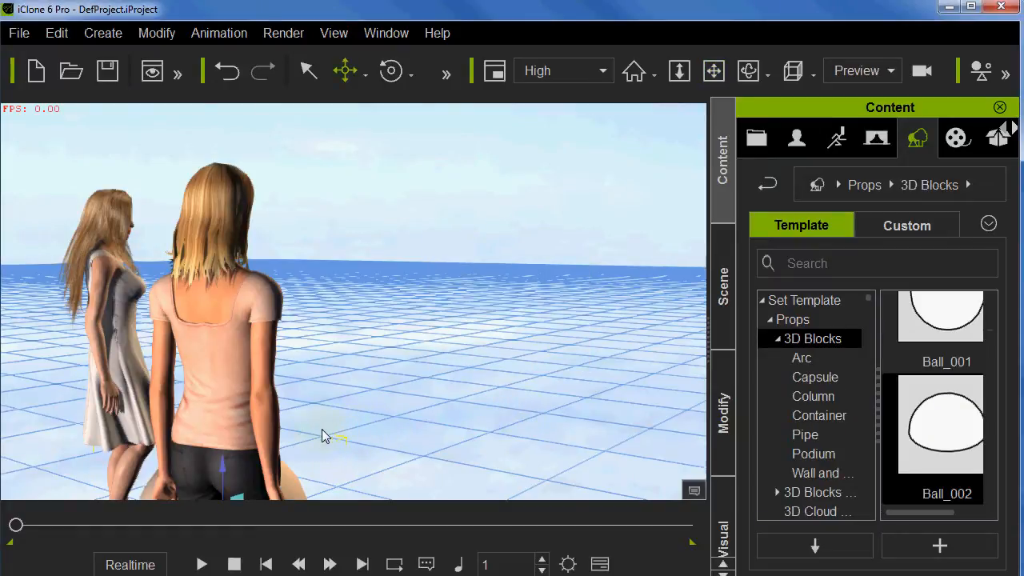
{"action": "key", "text": "x"}
{"action": "left_click_drag", "start_coordinate": [366, 376], "coordinate": [309, 405]}
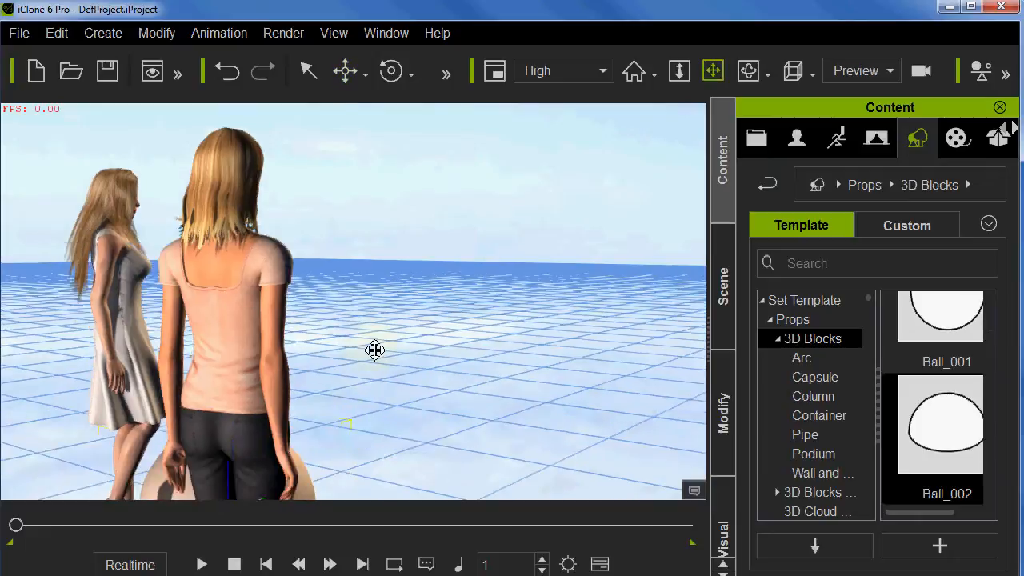
{"action": "right_click_drag", "start_coordinate": [309, 405], "coordinate": [293, 484]}
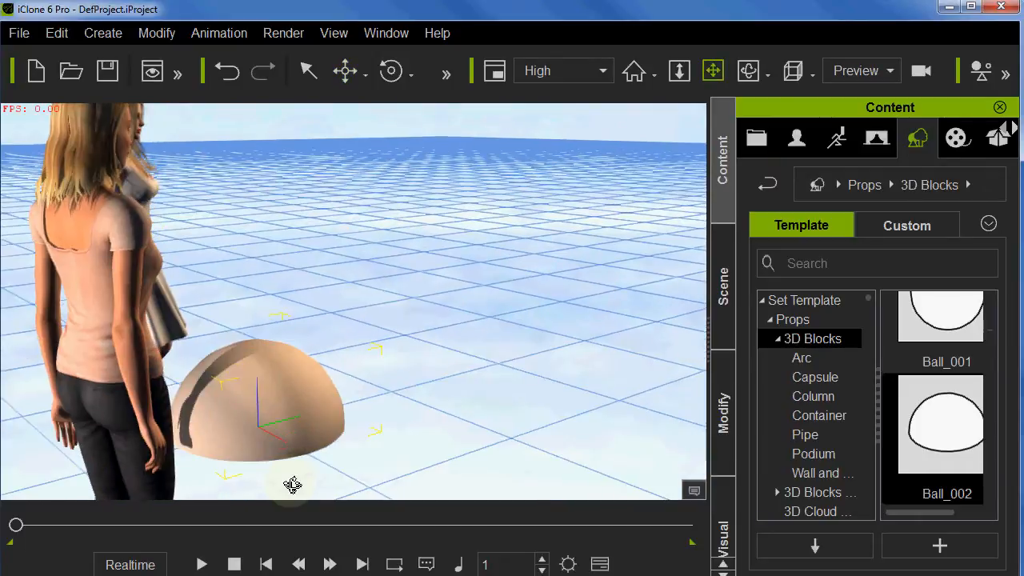
{"action": "key", "text": "w"}
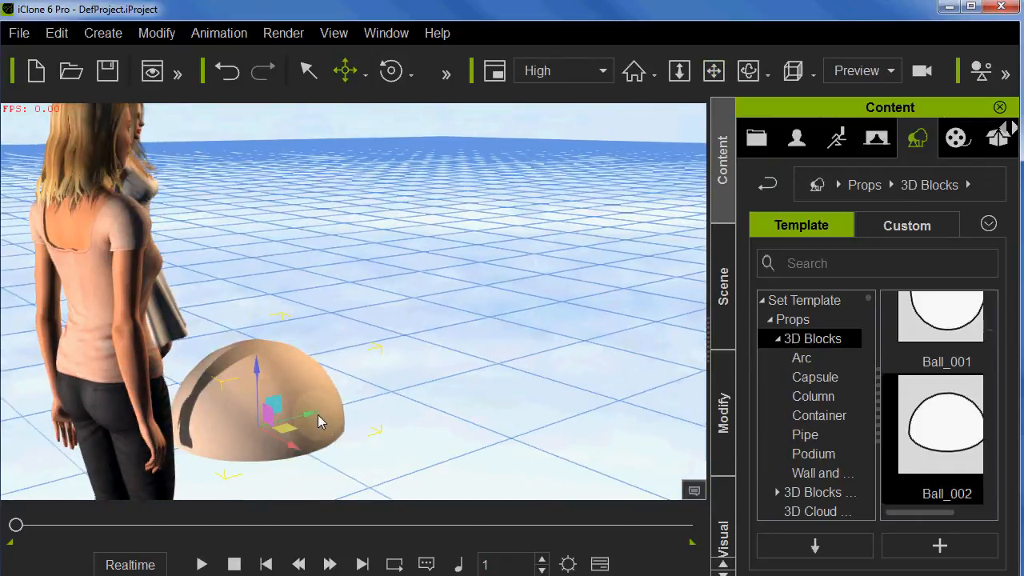
{"action": "left_click_drag", "start_coordinate": [310, 416], "coordinate": [496, 432]}
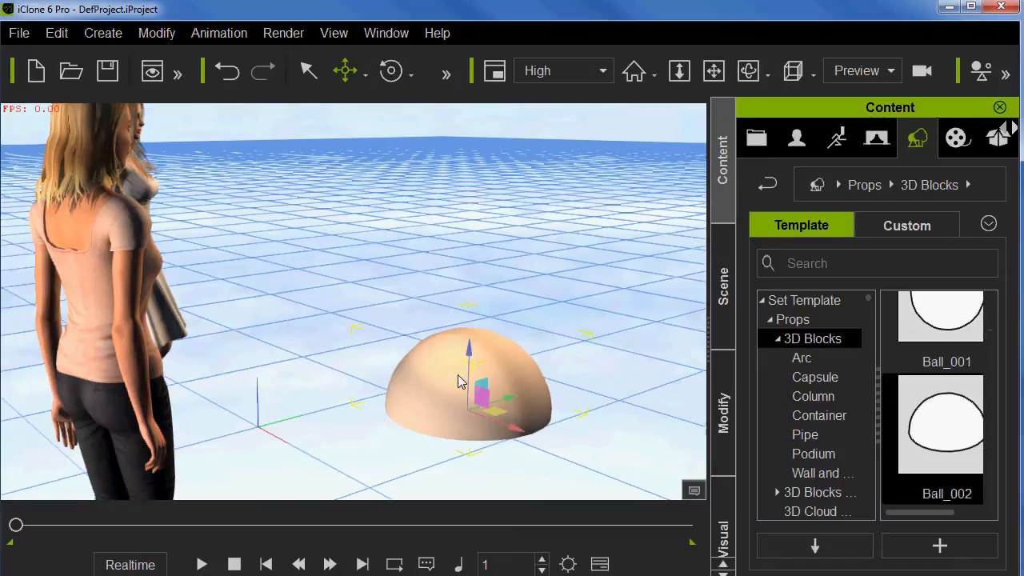
Rotate the half-ball 90 degrees about its X axis so that it stands upright.
{"action": "key", "text": "e"}
{"action": "left_click_drag", "start_coordinate": [437, 386], "coordinate": [418, 416]}
{"action": "key", "text": "ctrl+z"}
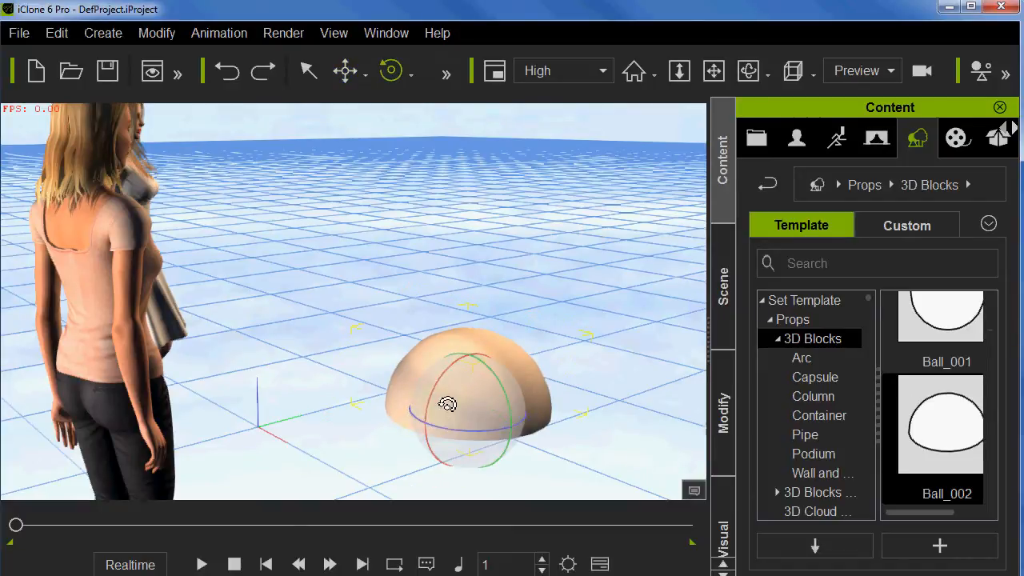
{"action": "left_click_drag", "start_coordinate": [411, 438], "coordinate": [407, 467]}
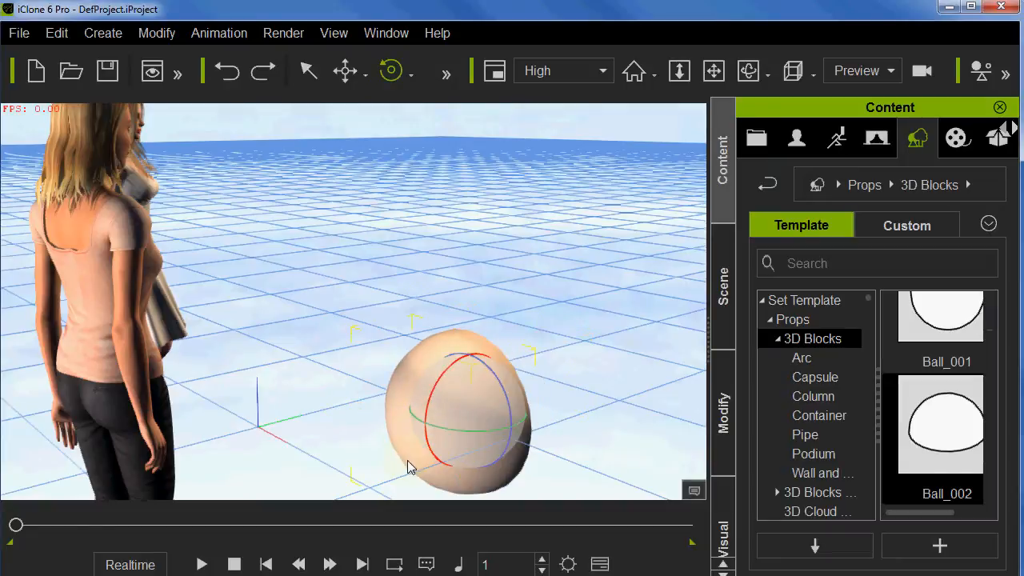
Raise the upright half-ball above the floor to a Z position of about 107.
{"action": "key", "text": "w"}
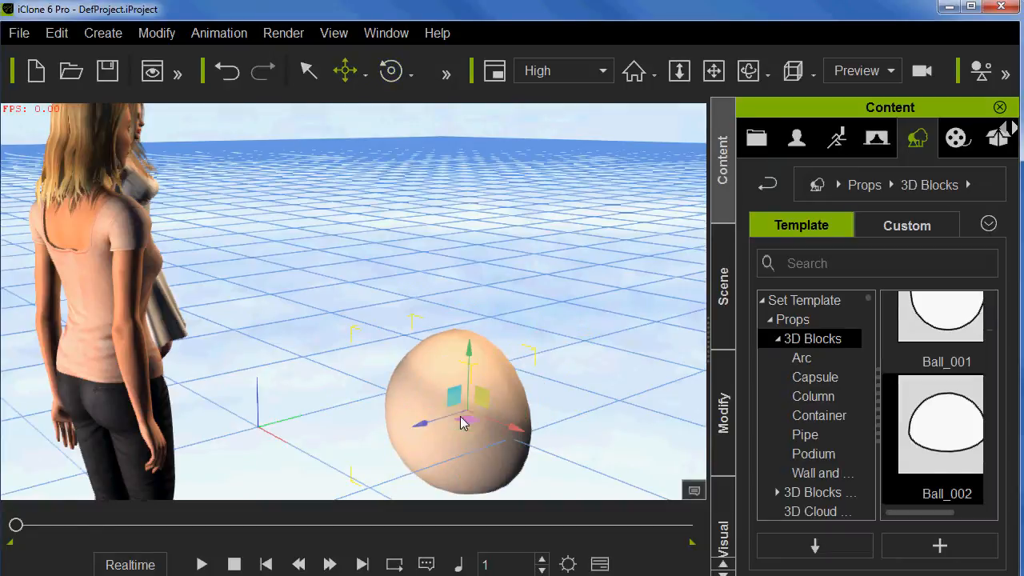
{"action": "scroll", "coordinate": [436, 416], "scroll_direction": "up", "scroll_amount": 1}
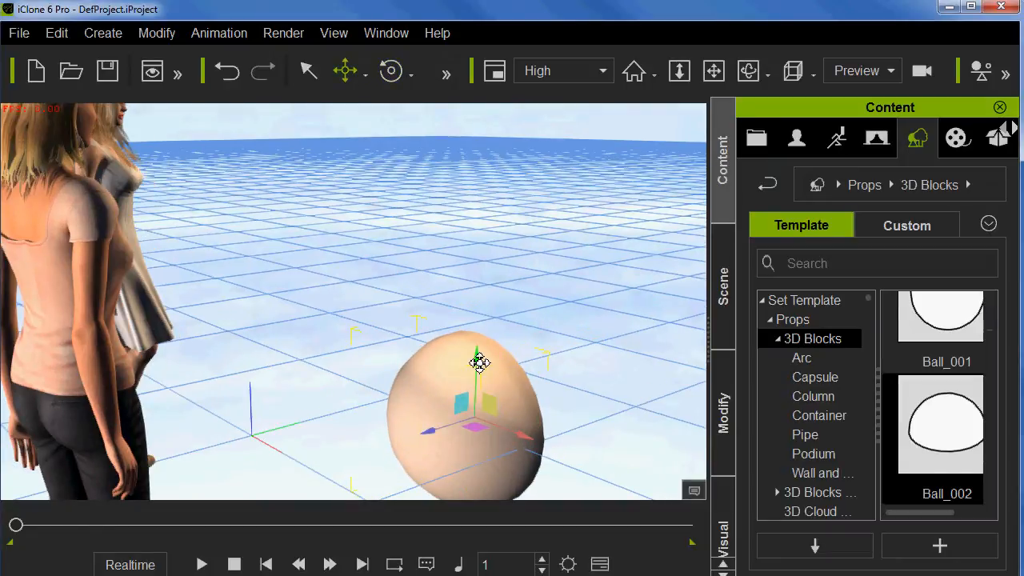
{"action": "left_click_drag", "start_coordinate": [471, 215], "coordinate": [470, 209]}
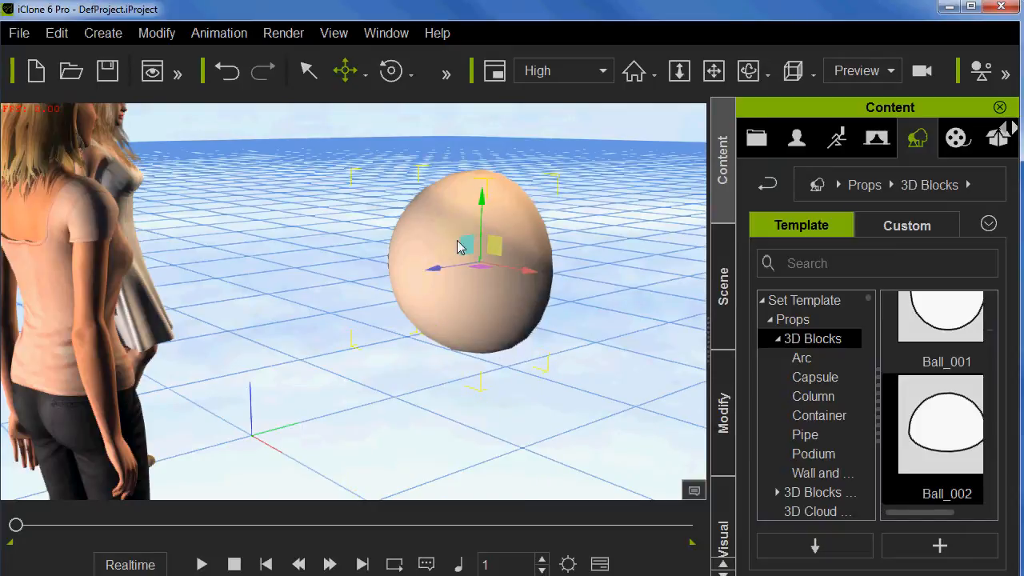
{"action": "middle_click_drag", "start_coordinate": [373, 319], "coordinate": [348, 381]}
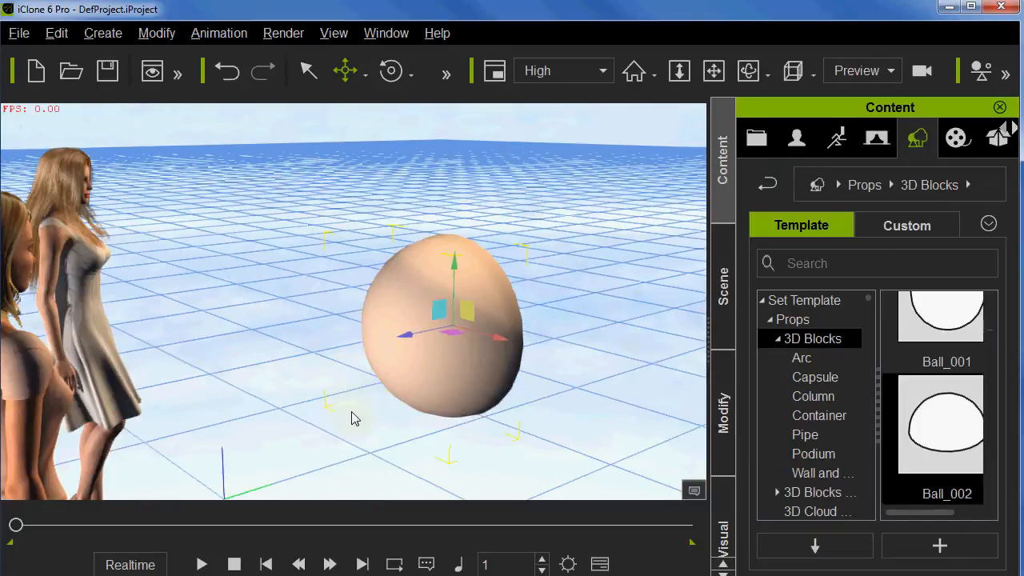
{"action": "right_click_drag", "start_coordinate": [351, 426], "coordinate": [352, 407]}
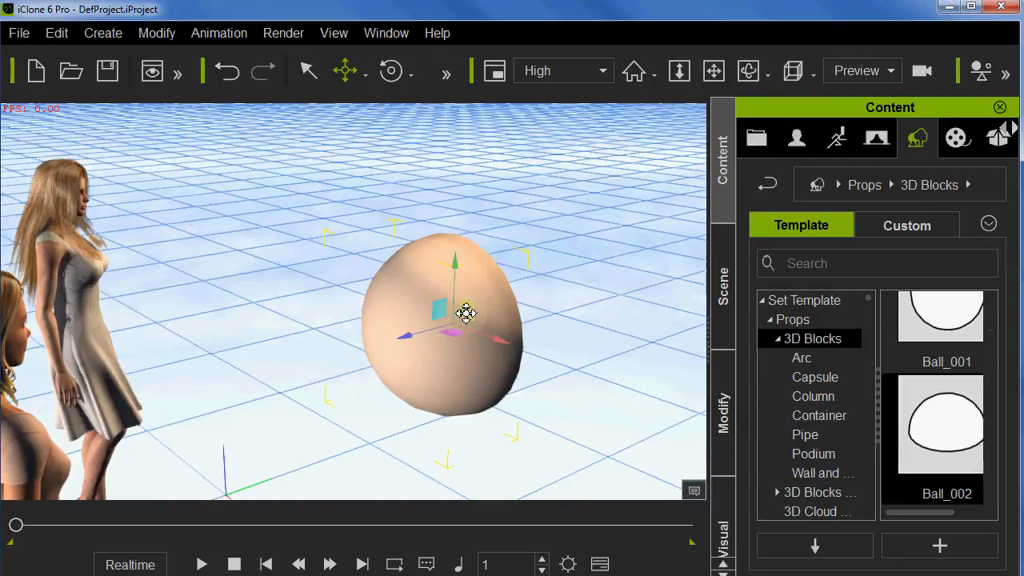
{"action": "mouse_move", "coordinate": [453, 269]}
{"action": "left_mouse_down"}
{"action": "mouse_move", "coordinate": [462, 231]}
{"action": "mouse_move", "coordinate": [453, 251]}
{"action": "left_mouse_up"}
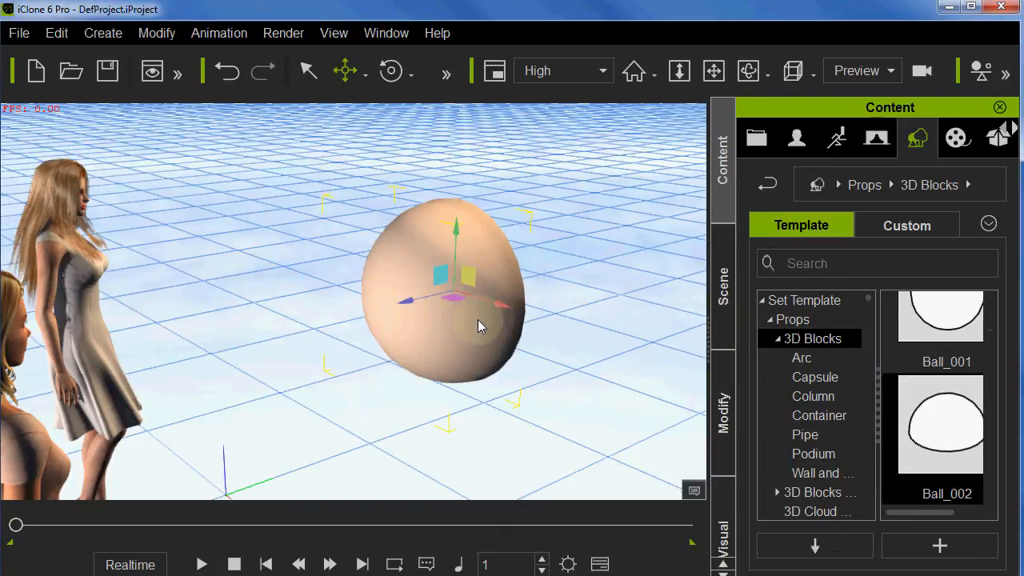
Remove the diffuse texture from the half-ball's material.
{"action": "left_click", "coordinate": [723, 411]}
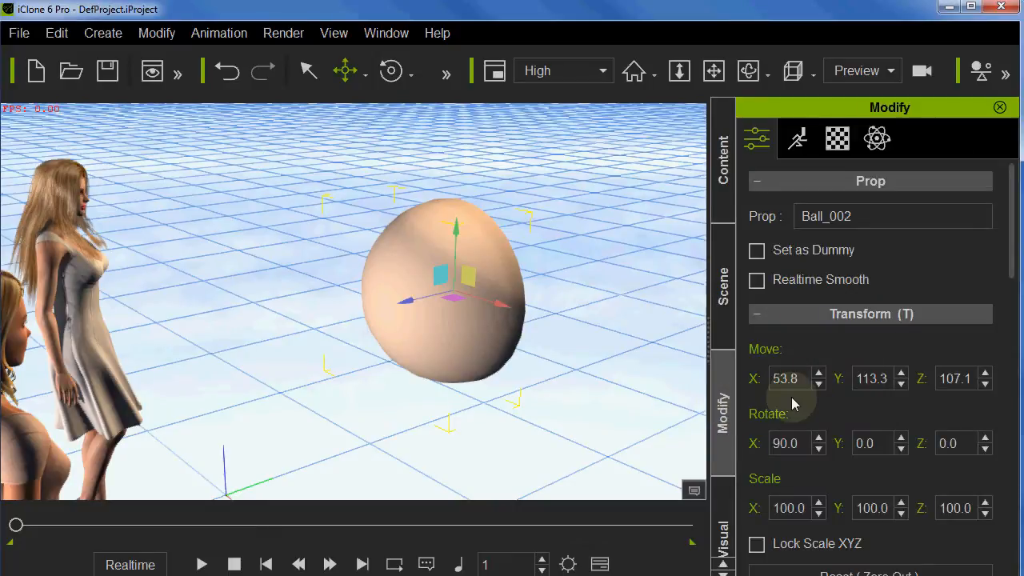
{"action": "left_click", "coordinate": [838, 139]}
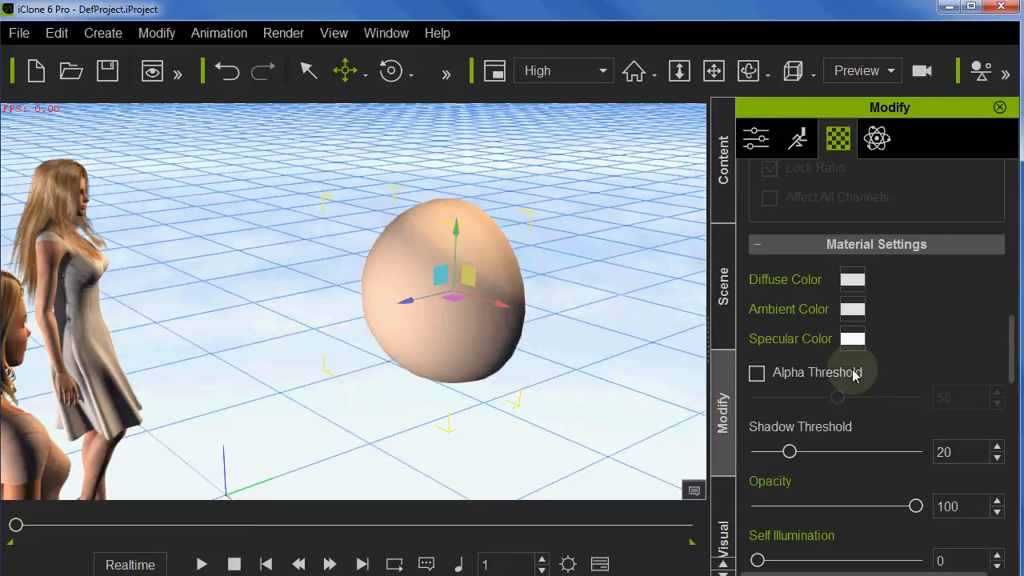
{"action": "scroll", "coordinate": [851, 423], "scroll_direction": "down", "scroll_amount": 2}
{"action": "scroll", "coordinate": [846, 408], "scroll_direction": "up", "scroll_amount": 3}
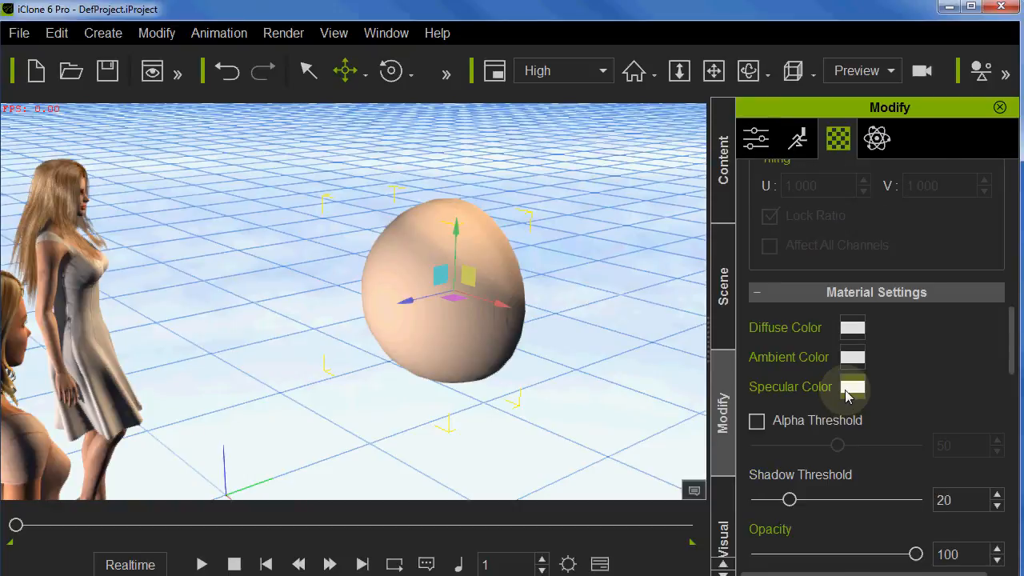
{"action": "scroll", "coordinate": [846, 396], "scroll_direction": "up", "scroll_amount": 2}
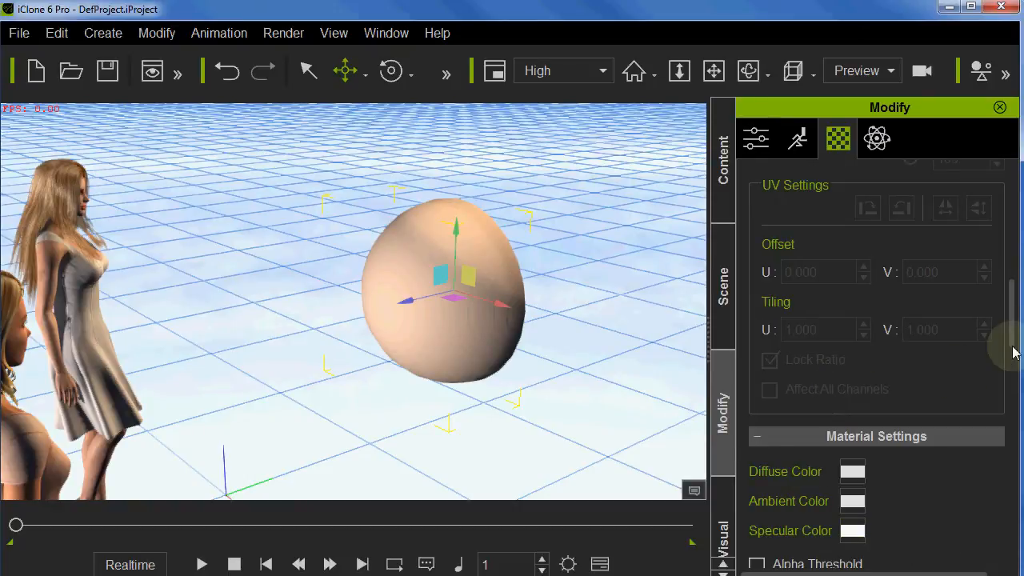
{"action": "scroll", "coordinate": [999, 340], "scroll_direction": "up", "scroll_amount": 3}
{"action": "scroll", "coordinate": [991, 308], "scroll_direction": "up", "scroll_amount": 2}
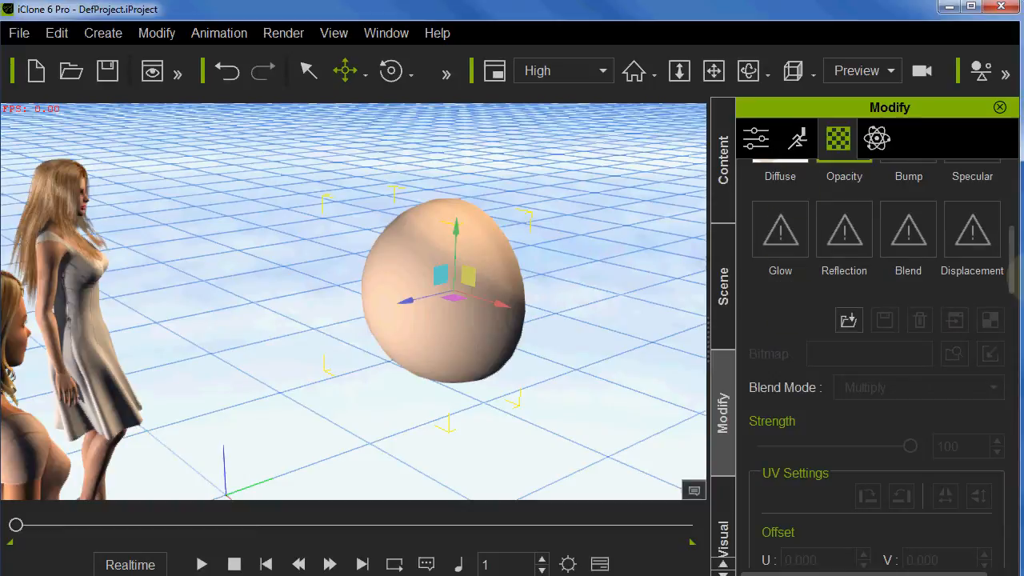
{"action": "scroll", "coordinate": [1014, 290], "scroll_direction": "down", "scroll_amount": 4}
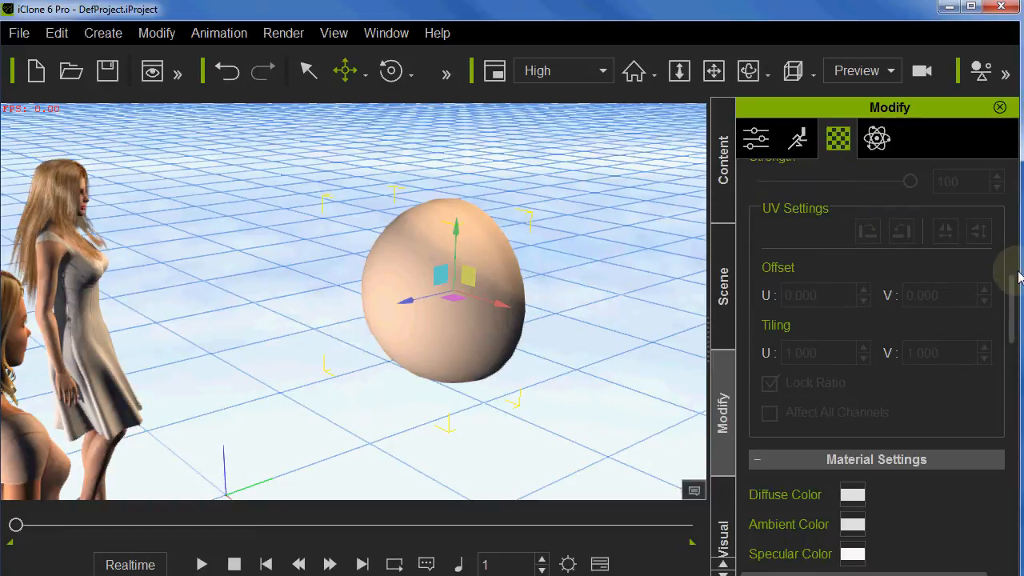
{"action": "scroll", "coordinate": [1009, 206], "scroll_direction": "up", "scroll_amount": 4}
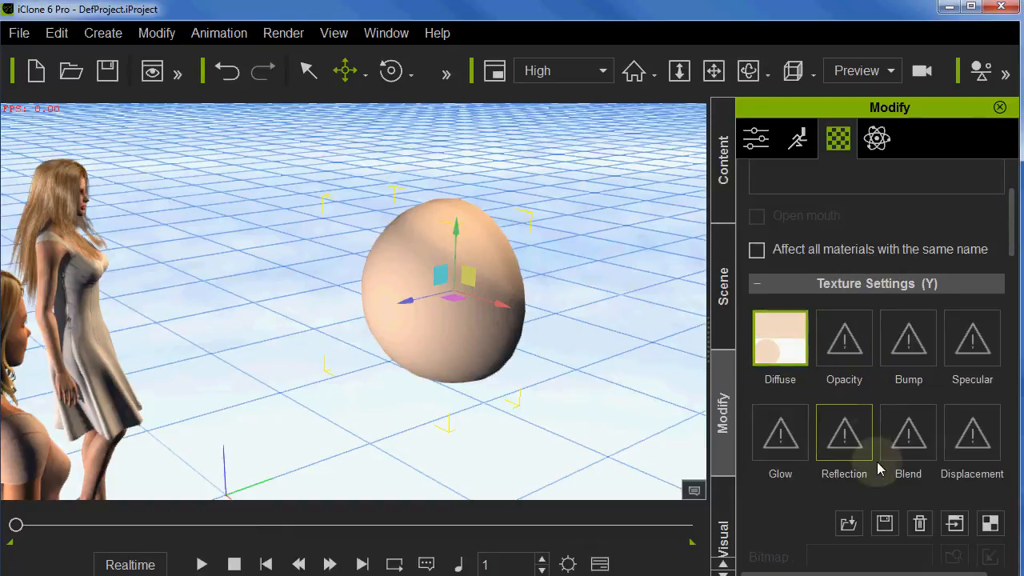
{"action": "left_click", "coordinate": [918, 522]}
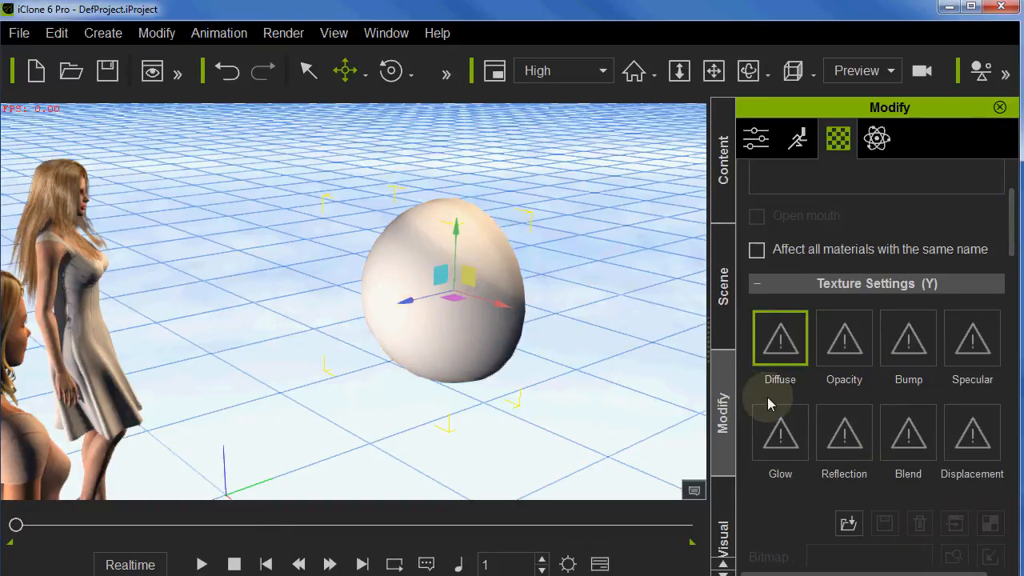
Set the half-ball material's diffuse color to black (#000000).
{"action": "scroll", "coordinate": [804, 413], "scroll_direction": "down", "scroll_amount": 1}
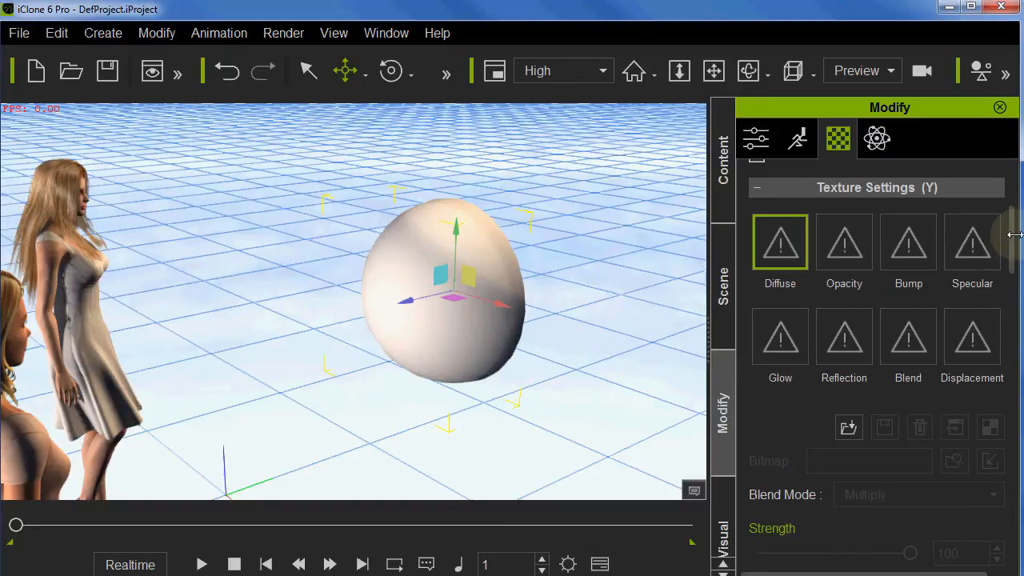
{"action": "scroll", "coordinate": [1011, 255], "scroll_direction": "up", "scroll_amount": 1}
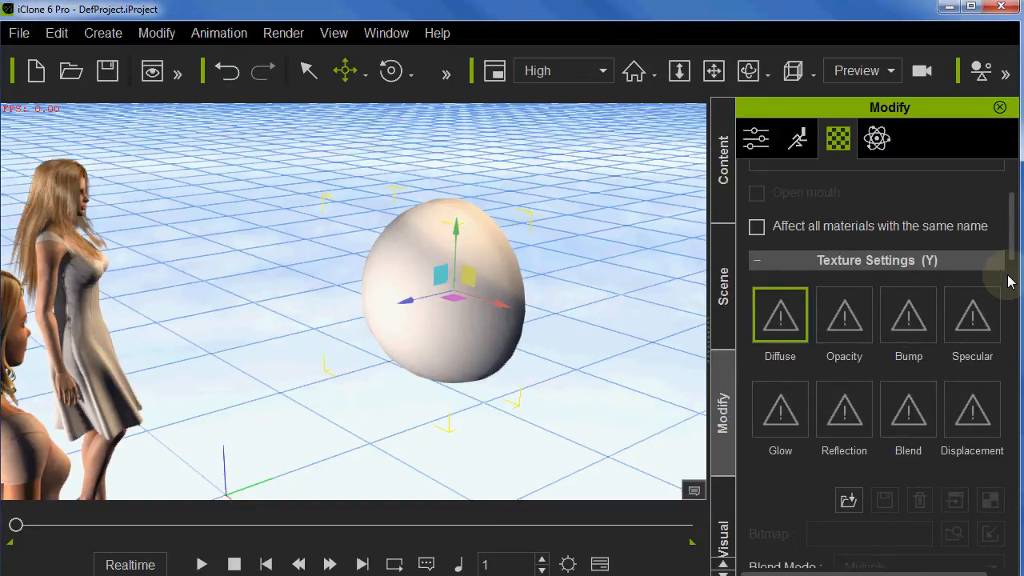
{"action": "left_click_drag", "start_coordinate": [1013, 255], "coordinate": [1009, 349]}
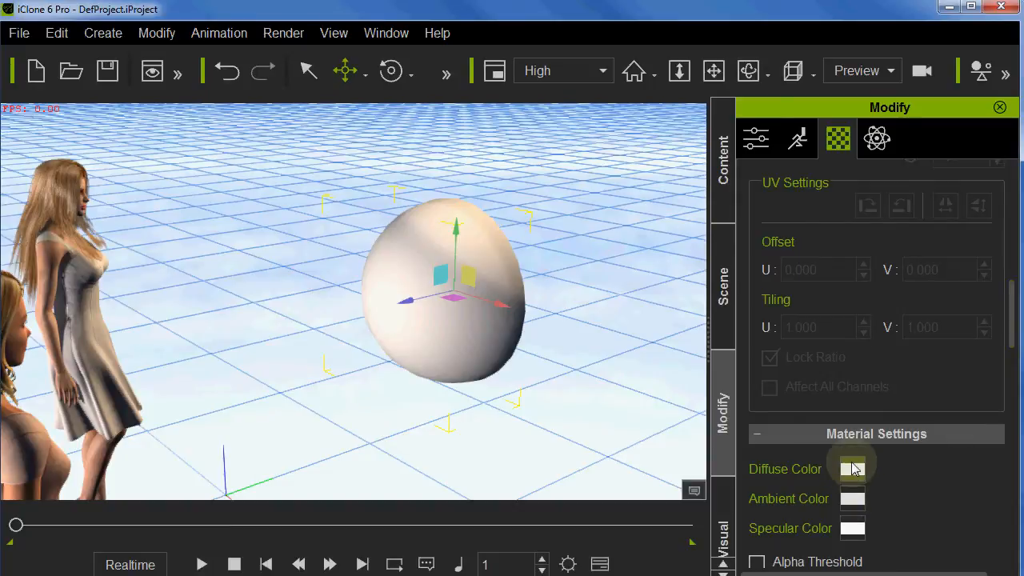
{"action": "left_click", "coordinate": [853, 469]}
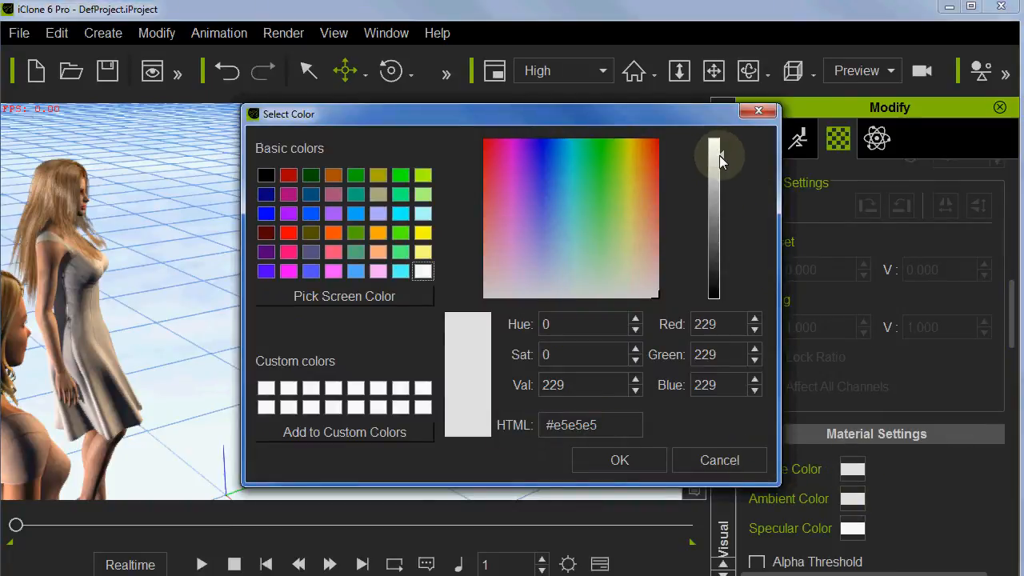
{"action": "left_click_drag", "start_coordinate": [723, 156], "coordinate": [711, 382]}
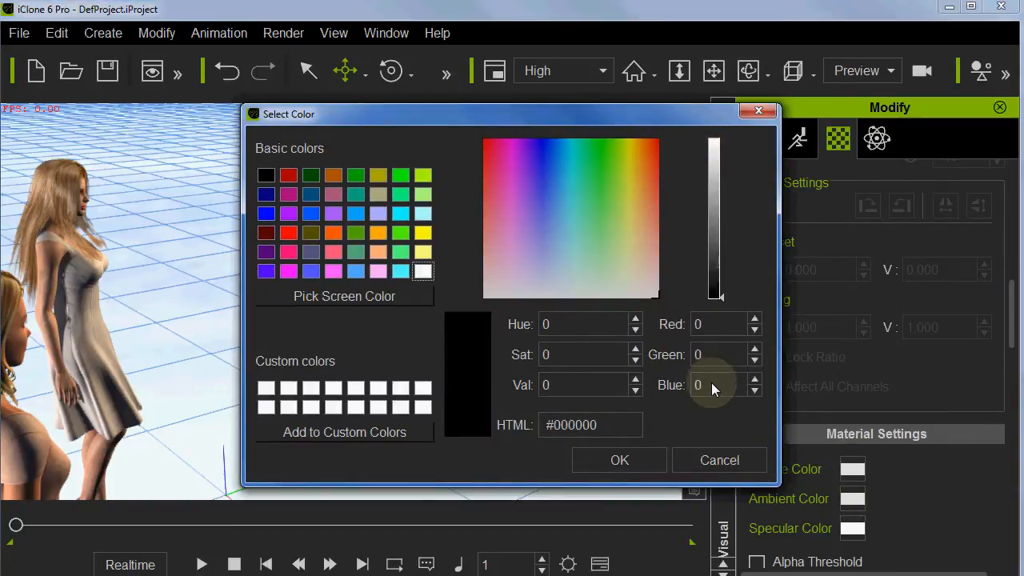
{"action": "left_click", "coordinate": [619, 459]}
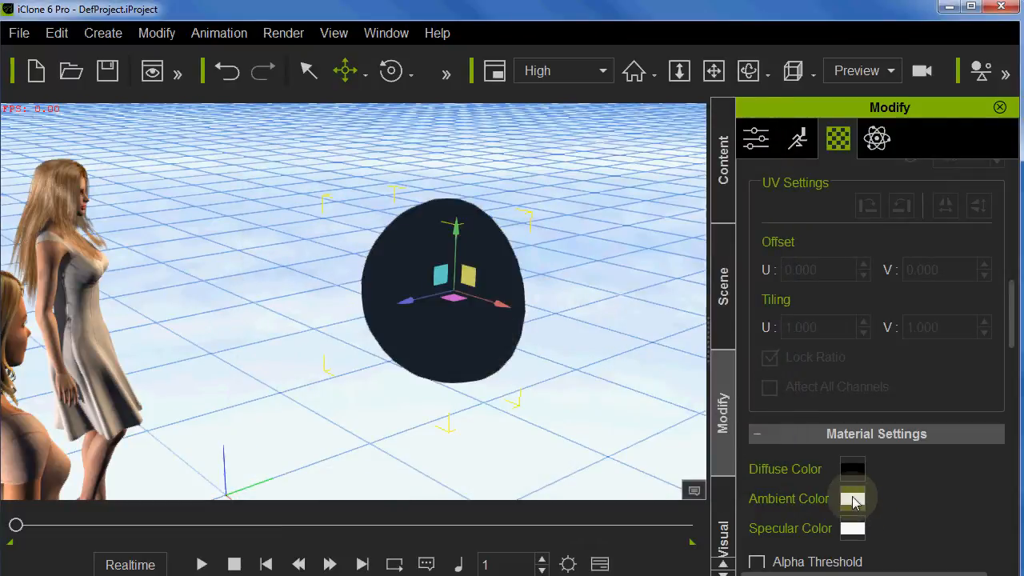
Set the half-ball material's ambient color to black (#000000).
{"action": "left_click", "coordinate": [853, 499]}
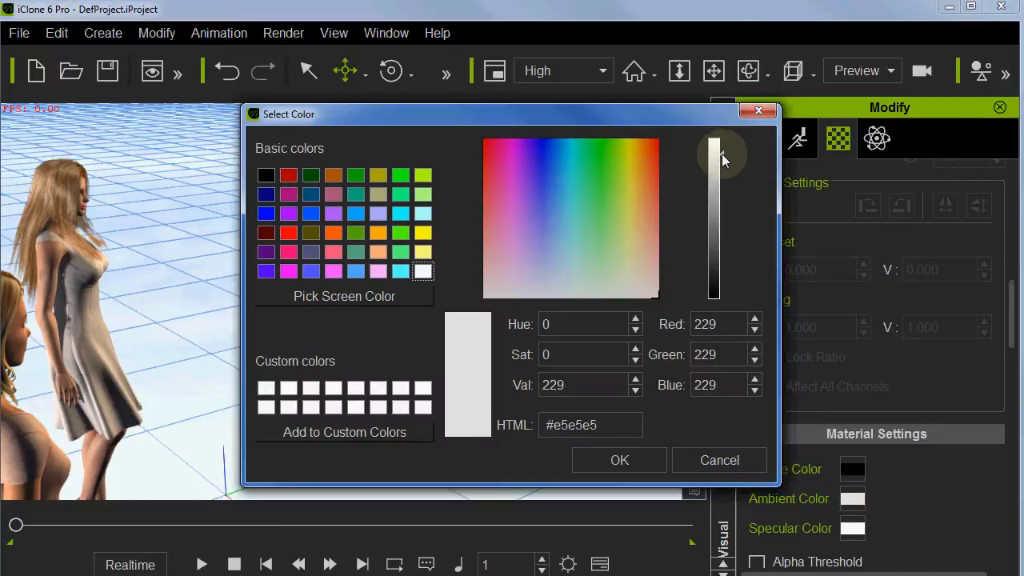
{"action": "left_click_drag", "start_coordinate": [721, 156], "coordinate": [724, 389]}
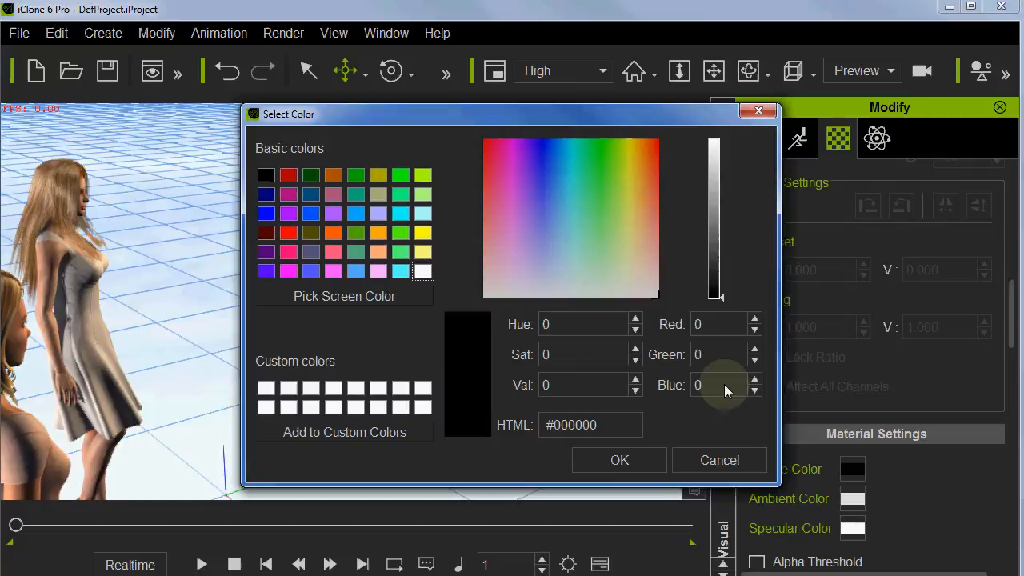
{"action": "left_click", "coordinate": [619, 460]}
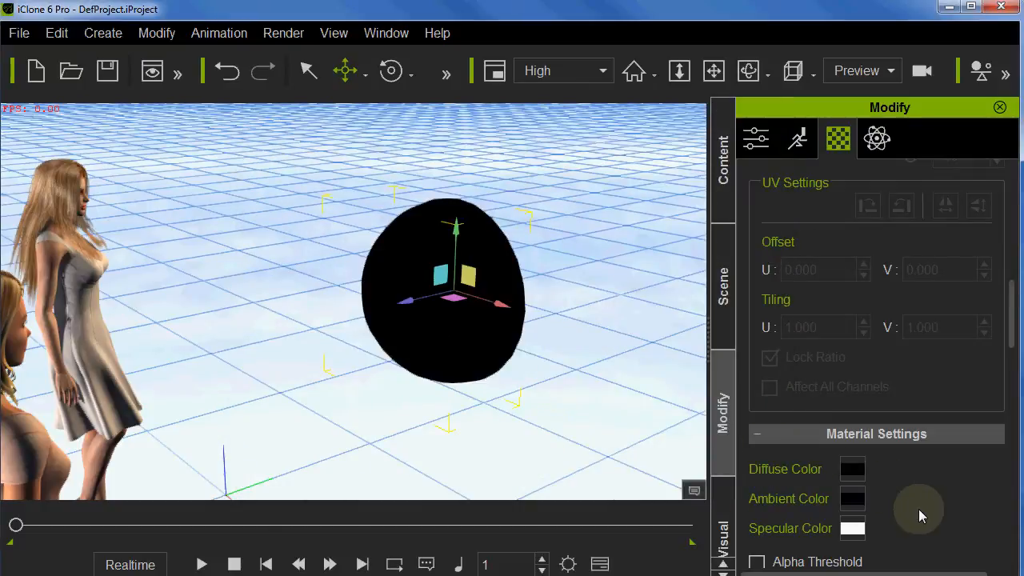
Turn on Reflection for the half-ball's material.
{"action": "scroll", "coordinate": [916, 513], "scroll_direction": "down", "scroll_amount": 7}
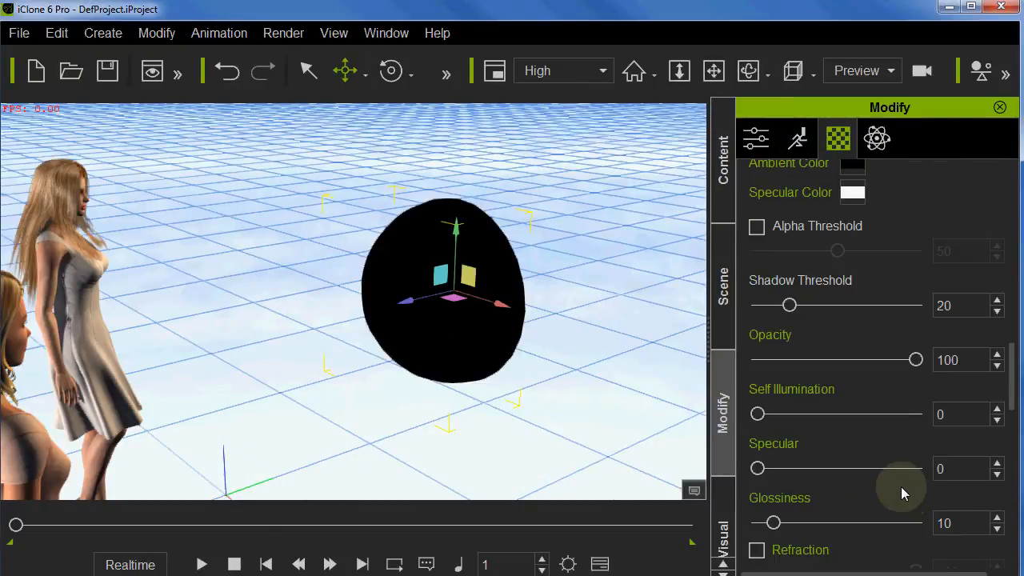
{"action": "scroll", "coordinate": [902, 493], "scroll_direction": "down", "scroll_amount": 4}
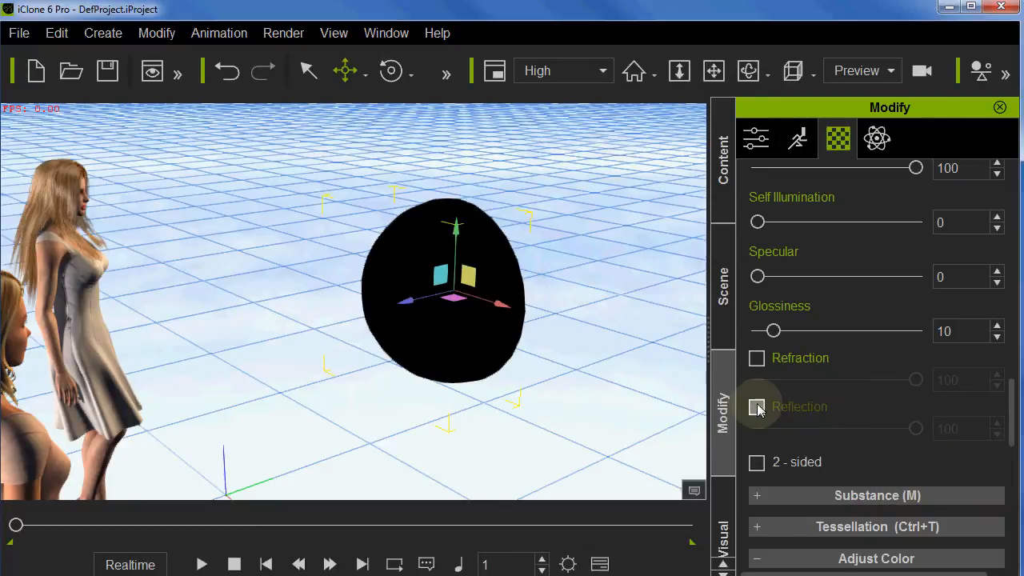
{"action": "left_click", "coordinate": [756, 407]}
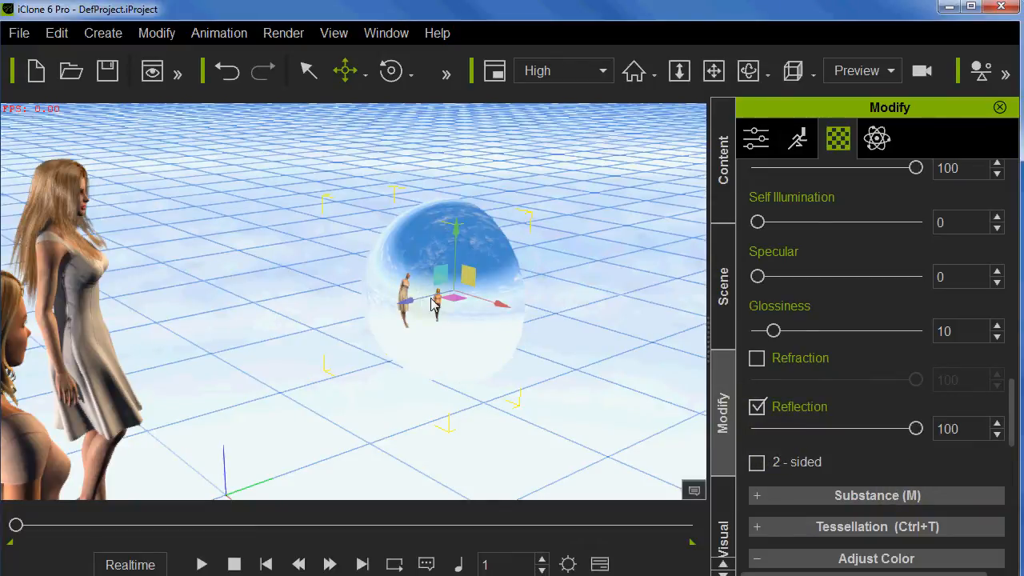
Reduce the half-ball's depth and reposition it closer to the avatars, raised above the floor.
{"action": "left_click_drag", "start_coordinate": [422, 308], "coordinate": [483, 288]}
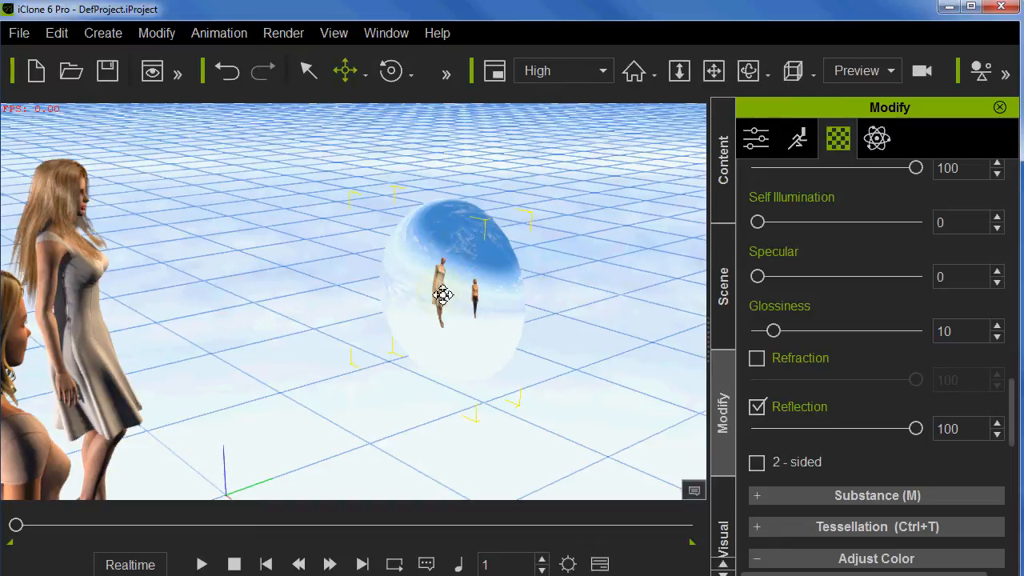
{"action": "left_click_drag", "start_coordinate": [442, 294], "coordinate": [383, 340]}
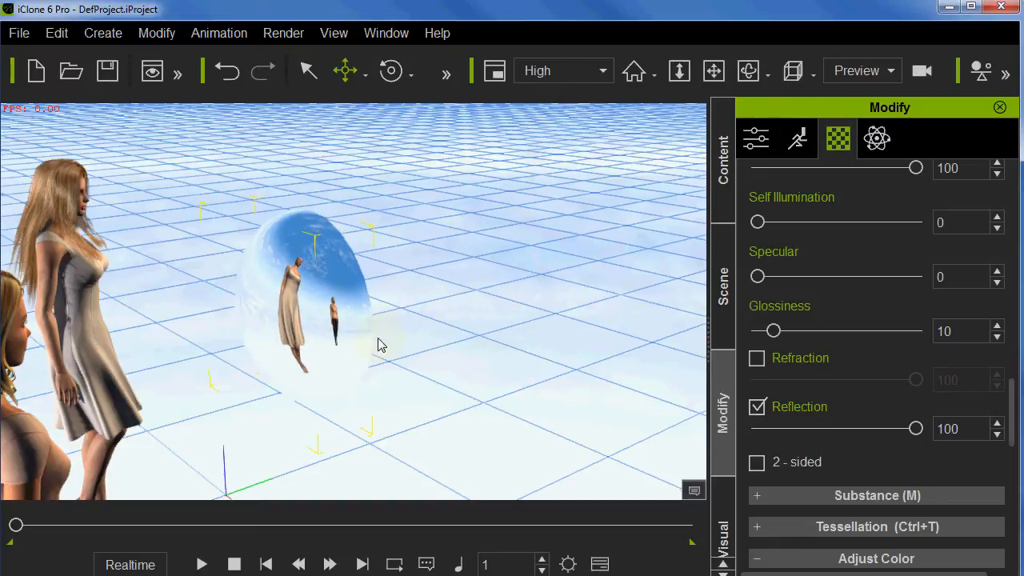
{"action": "scroll", "coordinate": [348, 330], "scroll_direction": "up", "scroll_amount": 5}
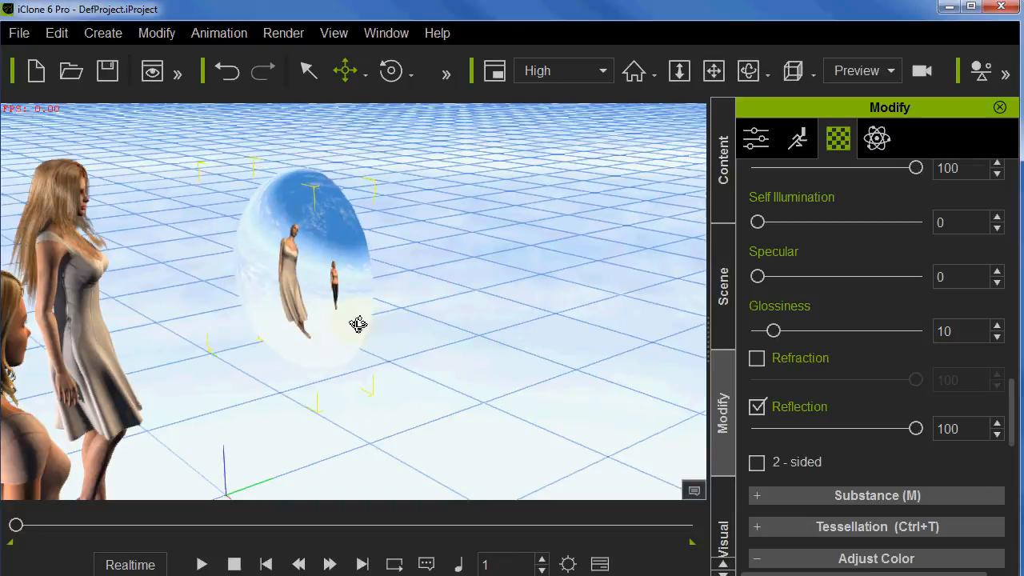
Scale the half-ball along its depth axis to flatten its curved reflective face further.
{"action": "right_click_drag", "start_coordinate": [359, 324], "coordinate": [511, 312], "text": "alt"}
{"action": "key", "text": "x"}
{"action": "scroll", "coordinate": [320, 318], "scroll_direction": "up", "scroll_amount": 5}
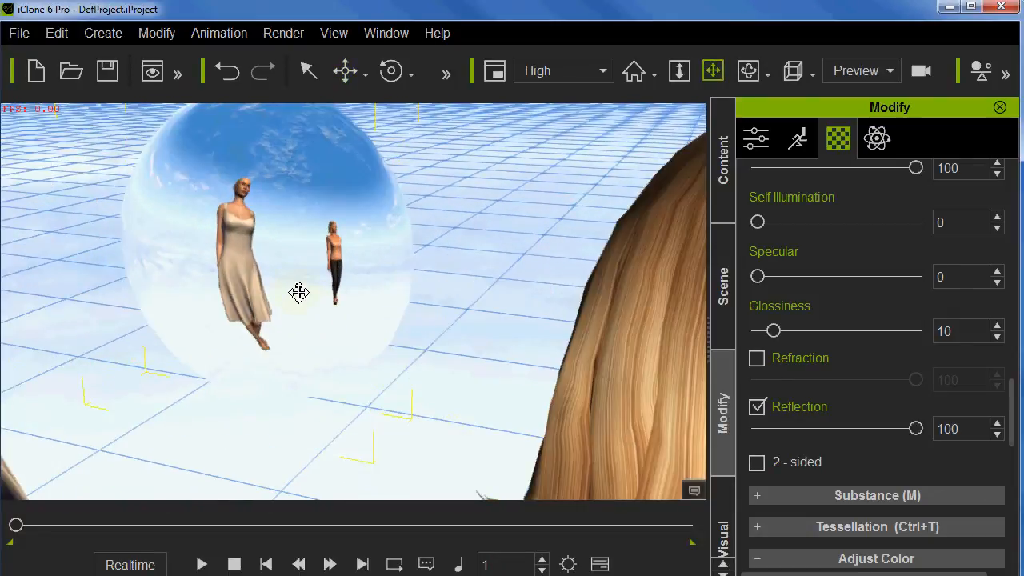
{"action": "left_click_drag", "start_coordinate": [298, 292], "coordinate": [434, 366]}
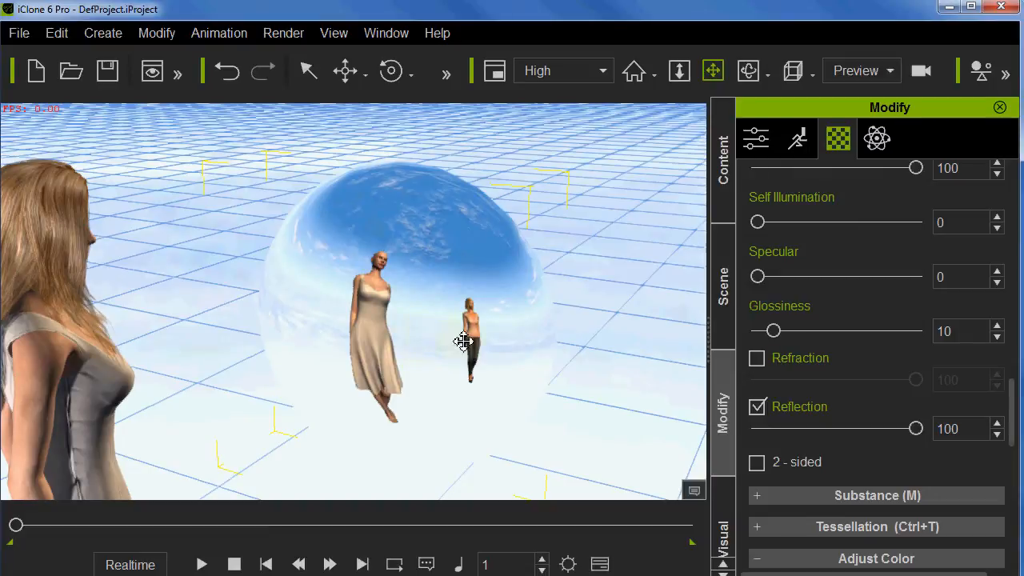
{"action": "right_click_drag", "start_coordinate": [507, 347], "coordinate": [387, 310]}
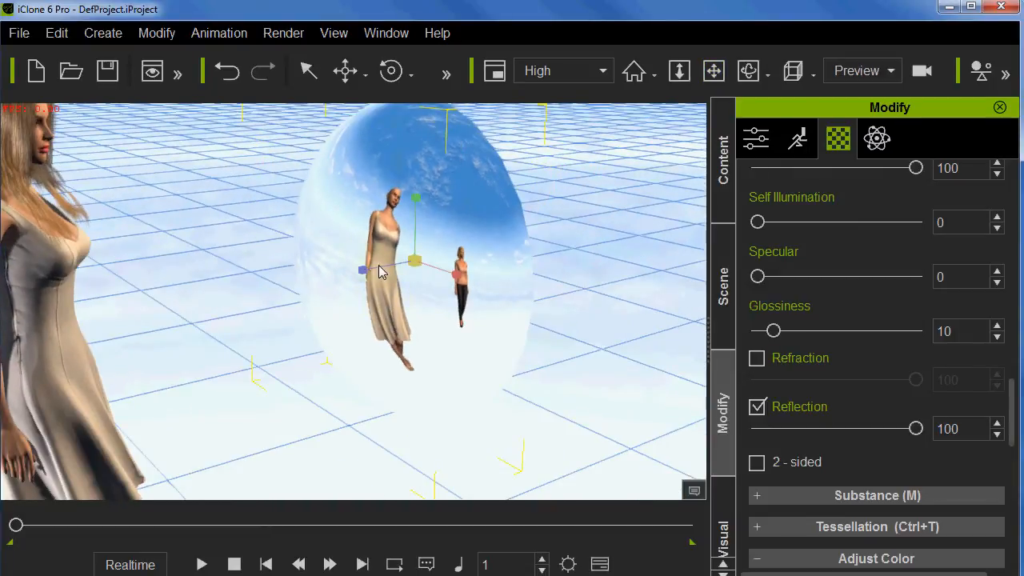
{"action": "left_click_drag", "start_coordinate": [367, 272], "coordinate": [449, 265]}
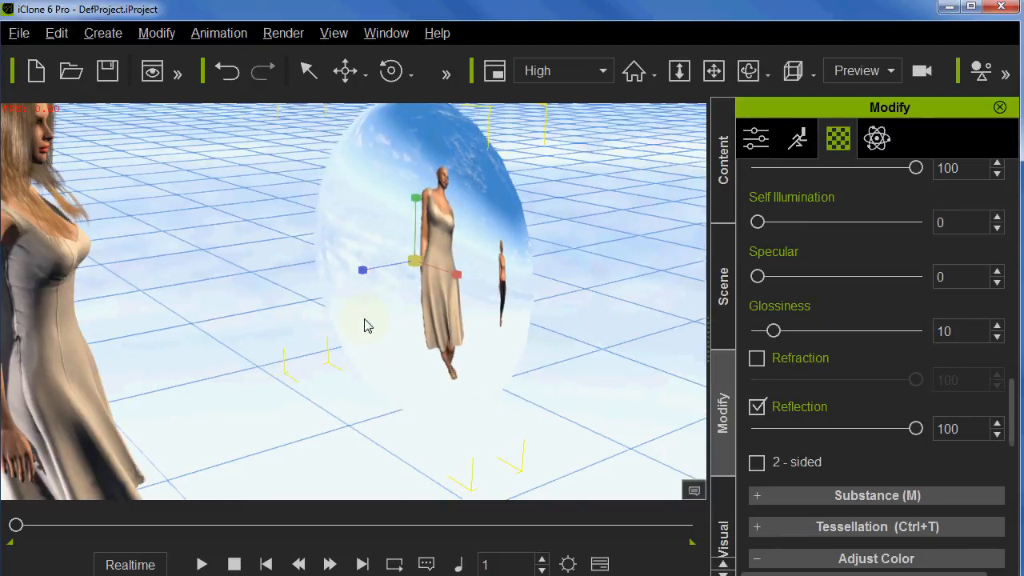
{"action": "middle_click_drag", "start_coordinate": [365, 323], "coordinate": [368, 358]}
{"action": "middle_click_drag", "start_coordinate": [496, 384], "coordinate": [596, 364]}
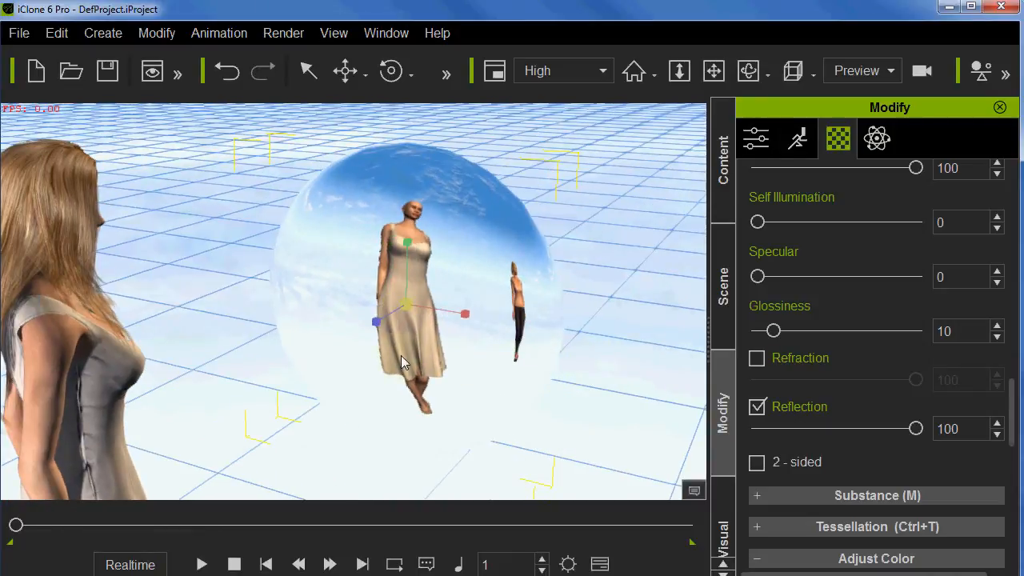
{"action": "mouse_move", "coordinate": [379, 320]}
{"action": "left_mouse_down"}
{"action": "mouse_move", "coordinate": [445, 294]}
{"action": "mouse_move", "coordinate": [342, 352]}
{"action": "mouse_move", "coordinate": [426, 289]}
{"action": "mouse_move", "coordinate": [327, 352]}
{"action": "mouse_move", "coordinate": [381, 331]}
{"action": "mouse_move", "coordinate": [376, 322]}
{"action": "mouse_move", "coordinate": [336, 347]}
{"action": "mouse_move", "coordinate": [394, 314]}
{"action": "mouse_move", "coordinate": [335, 346]}
{"action": "mouse_move", "coordinate": [383, 323]}
{"action": "left_mouse_up"}
Play the avatars' animation to check their moving reflections in the half-ball, pausing at frame 307.
{"action": "left_click_drag", "start_coordinate": [339, 362], "coordinate": [276, 367], "text": "alt"}
{"action": "left_click_drag", "start_coordinate": [349, 364], "coordinate": [430, 364], "text": "alt"}
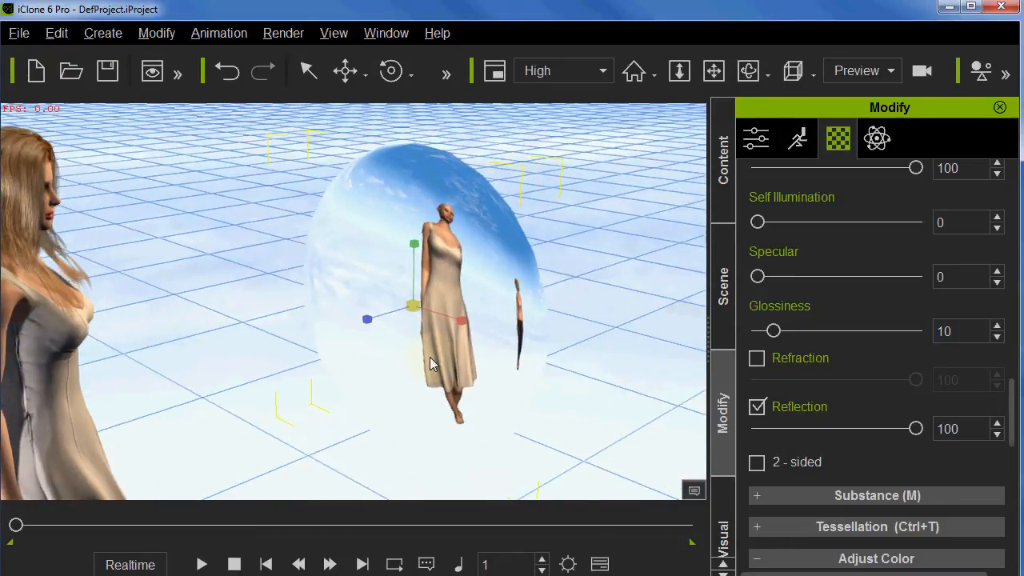
{"action": "left_click", "coordinate": [201, 565]}
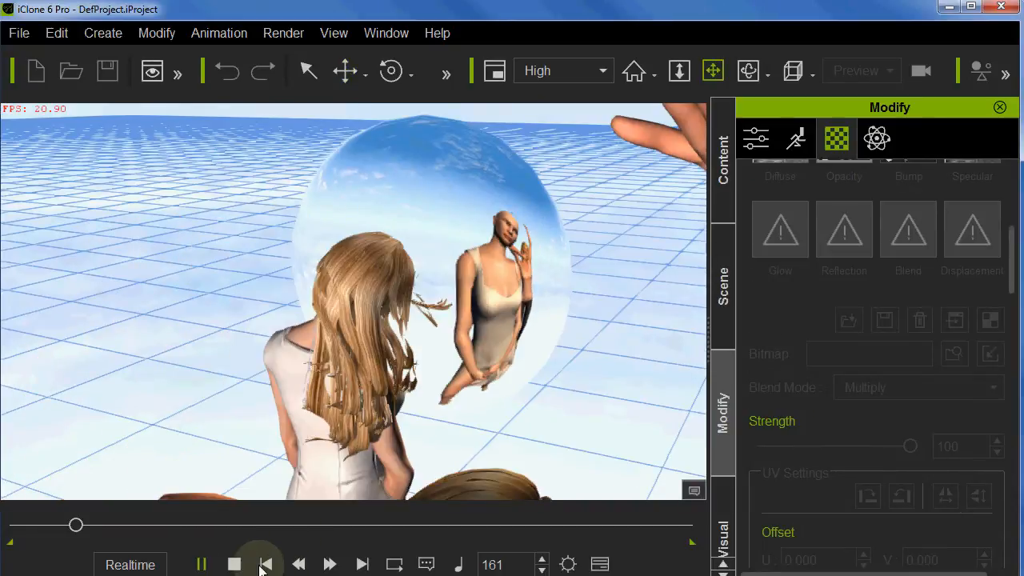
{"action": "left_click", "coordinate": [201, 565]}
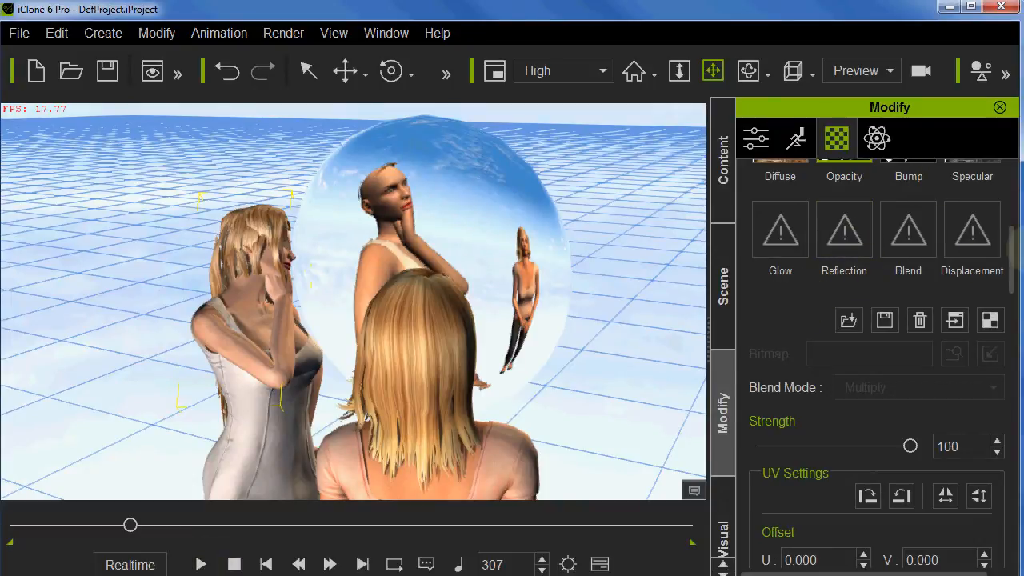
Set the Opacity texture strength of the avatar's Long Hair material to 0.
{"action": "scroll", "coordinate": [1010, 259], "scroll_direction": "down", "scroll_amount": 3}
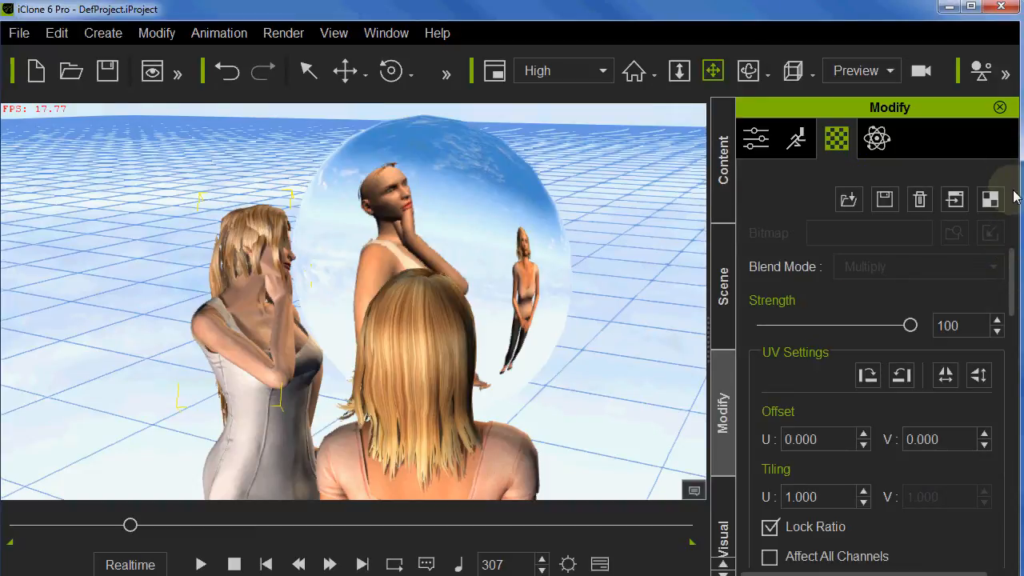
{"action": "scroll", "coordinate": [1010, 224], "scroll_direction": "up", "scroll_amount": 5}
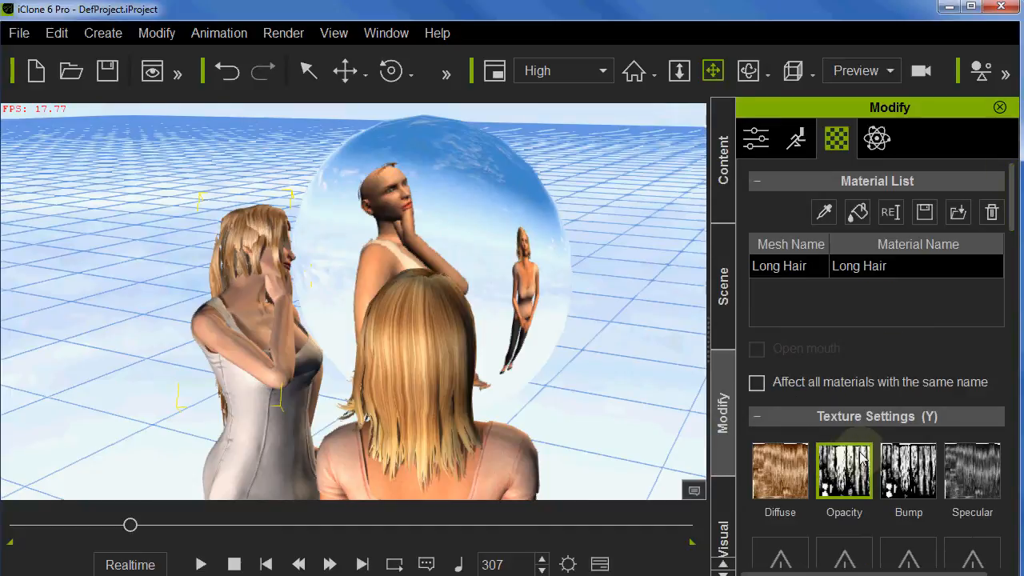
{"action": "left_click_drag", "start_coordinate": [1012, 206], "coordinate": [1017, 266]}
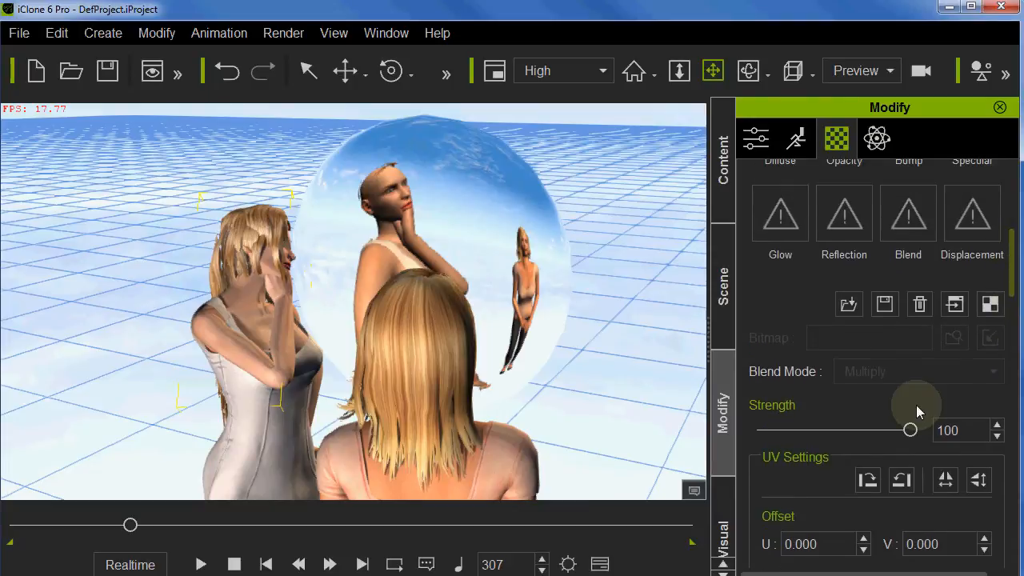
{"action": "left_click_drag", "start_coordinate": [749, 434], "coordinate": [700, 439]}
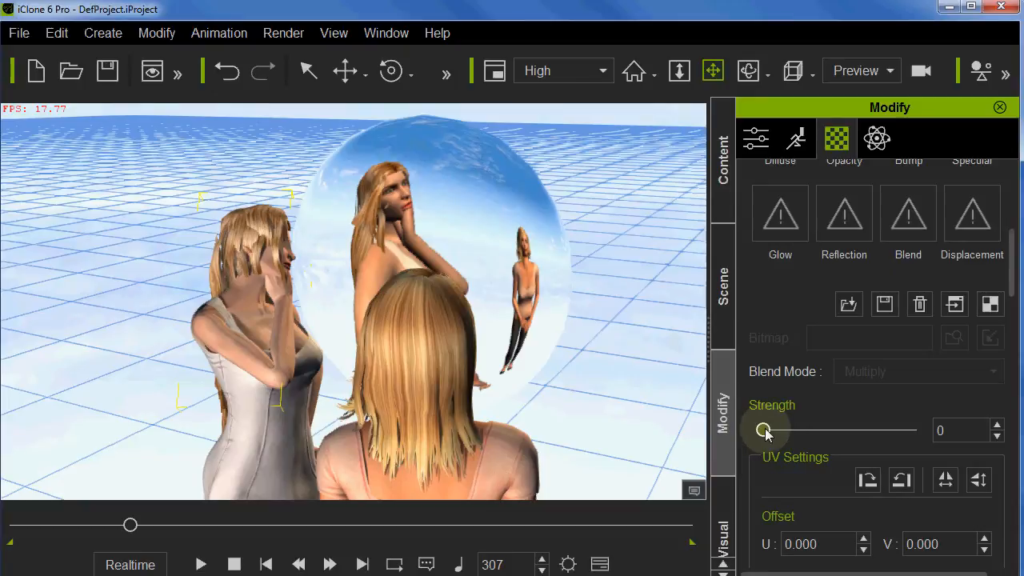
{"action": "left_click_drag", "start_coordinate": [764, 431], "coordinate": [707, 439]}
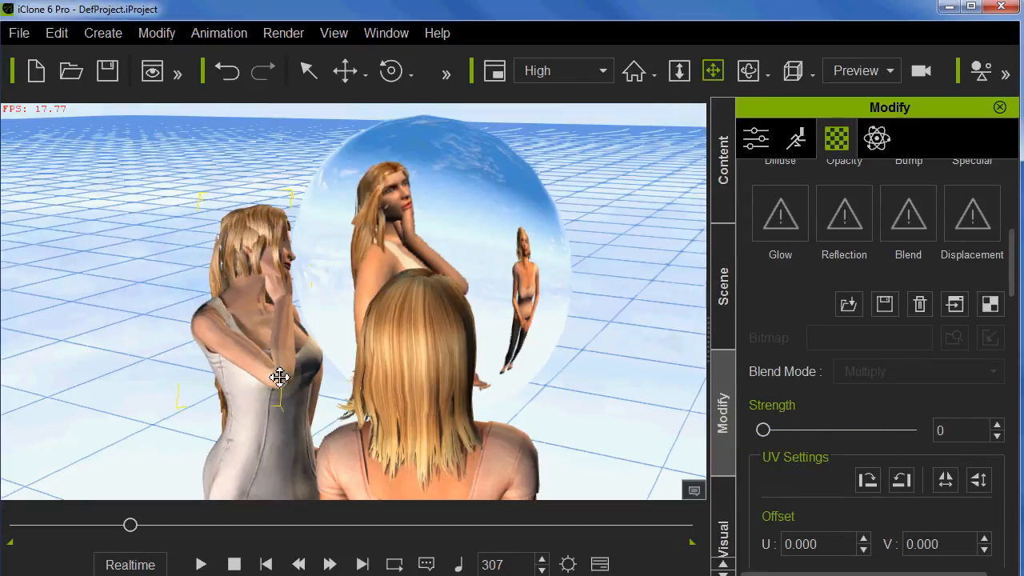
Examine the avatars and their hair reflected in the half-ball from several angles and distances.
{"action": "right_click_drag", "start_coordinate": [451, 335], "coordinate": [376, 363]}
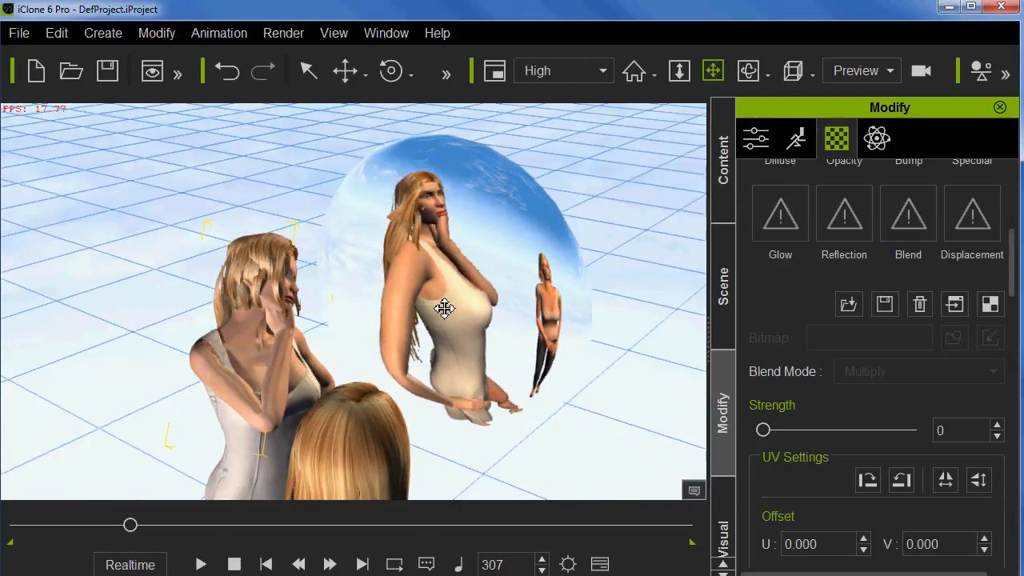
{"action": "scroll", "coordinate": [436, 310], "scroll_direction": "down", "scroll_amount": 5}
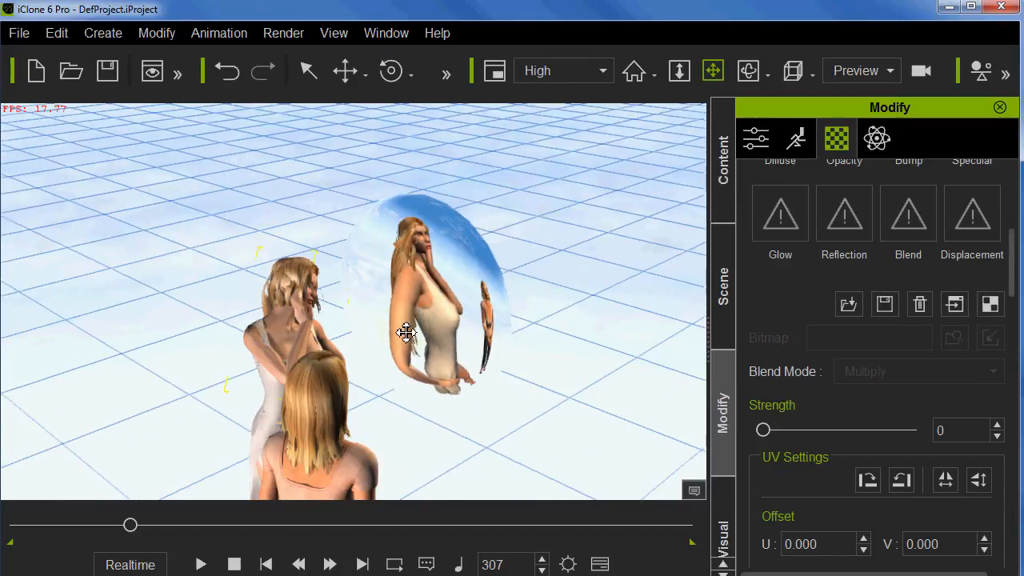
{"action": "right_click_drag", "start_coordinate": [397, 279], "coordinate": [397, 250]}
{"action": "scroll", "coordinate": [409, 259], "scroll_direction": "up", "scroll_amount": 4}
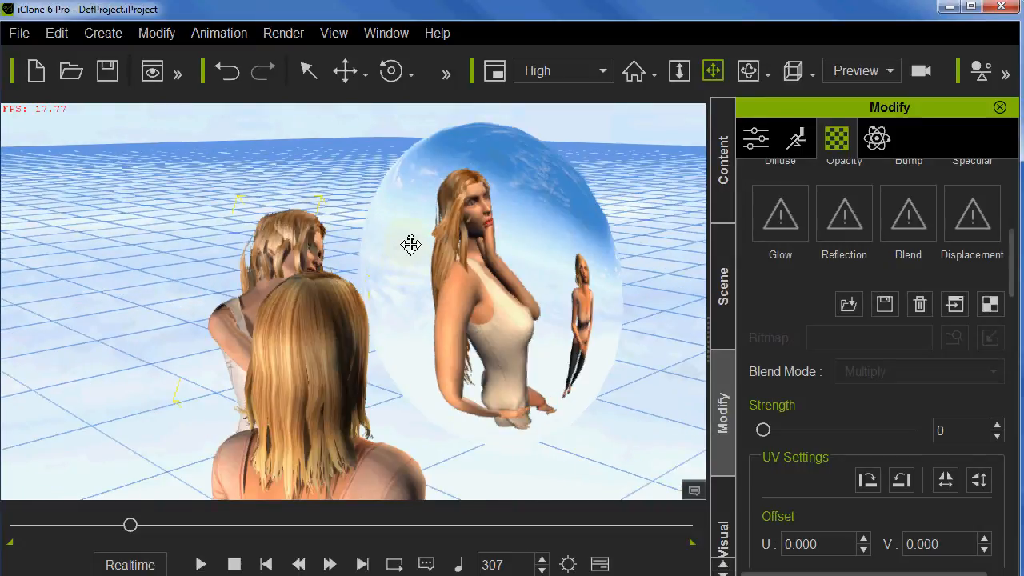
{"action": "right_click_drag", "start_coordinate": [410, 244], "coordinate": [410, 237]}
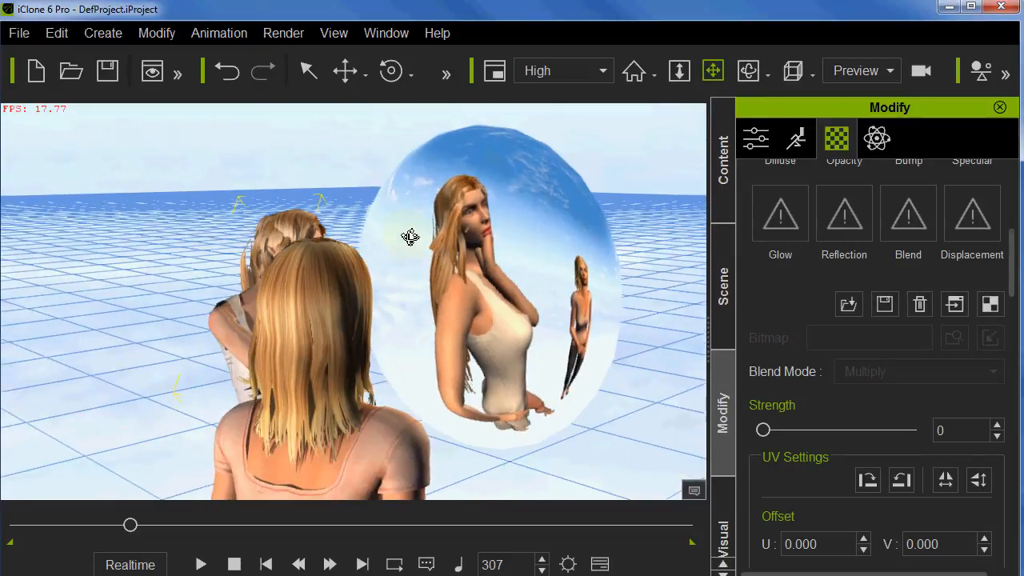
{"action": "right_click_drag", "start_coordinate": [421, 285], "coordinate": [357, 321]}
{"action": "scroll", "coordinate": [397, 318], "scroll_direction": "down", "scroll_amount": 4}
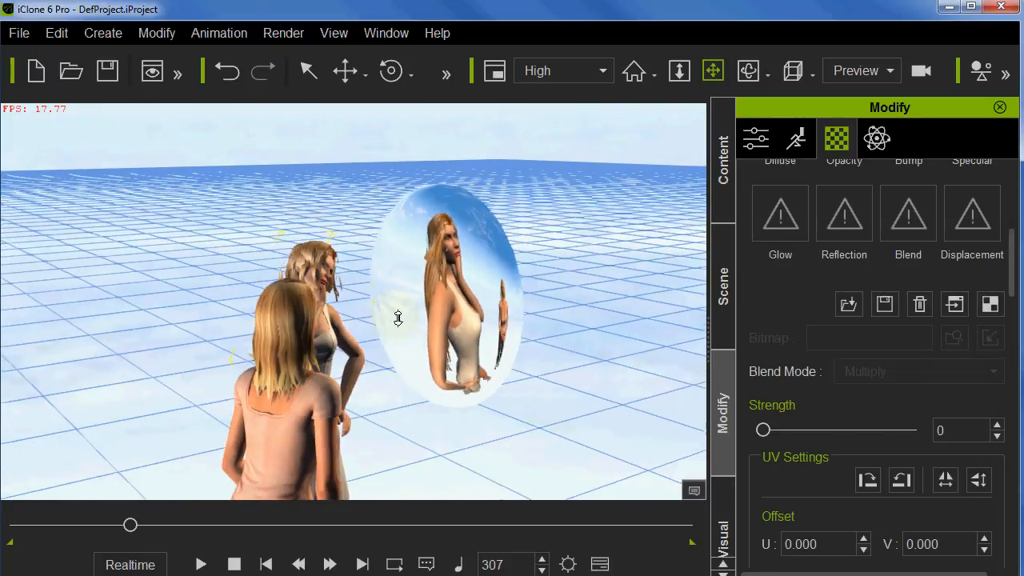
{"action": "scroll", "coordinate": [399, 319], "scroll_direction": "up", "scroll_amount": 2}
{"action": "right_click_drag", "start_coordinate": [422, 314], "coordinate": [573, 299]}
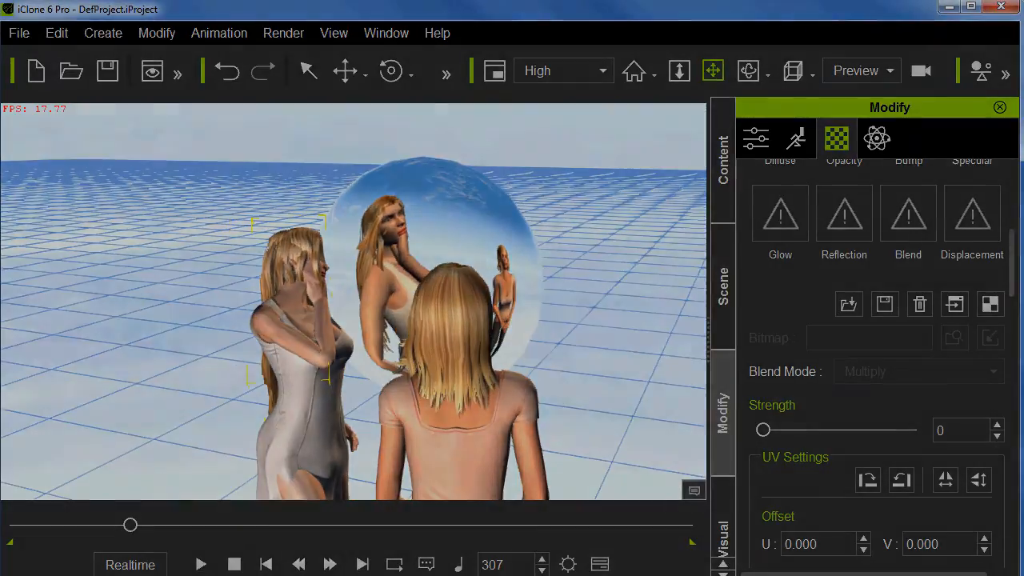